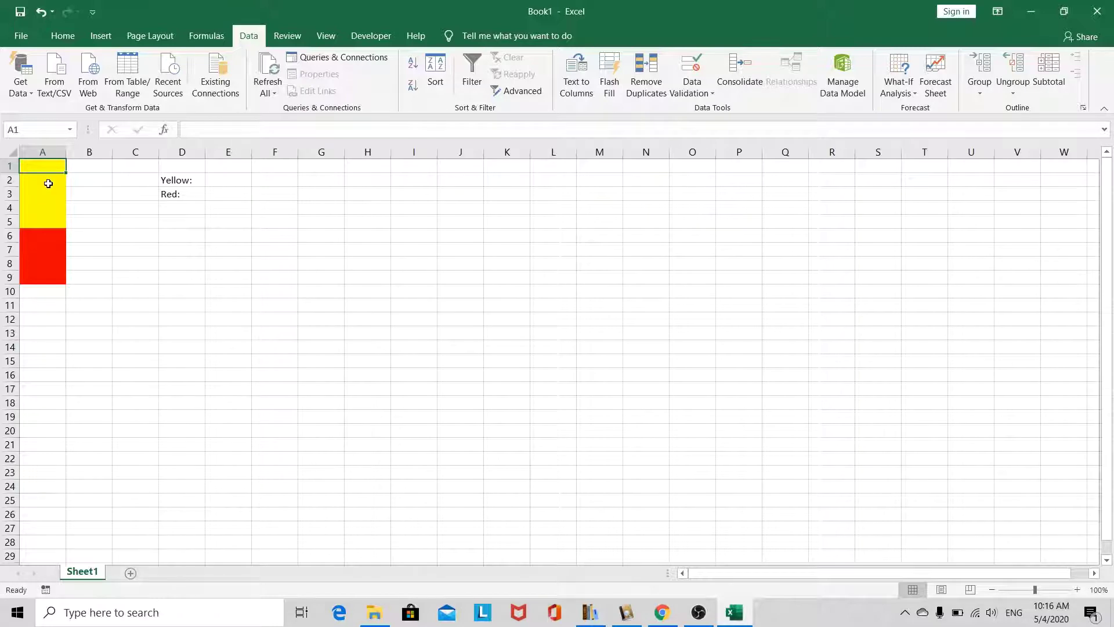
Insert a blank row above the coloured cells at the top of the sheet
{"action": "left_click", "coordinate": [6, 166]}
{"action": "right_click", "coordinate": [6, 166]}
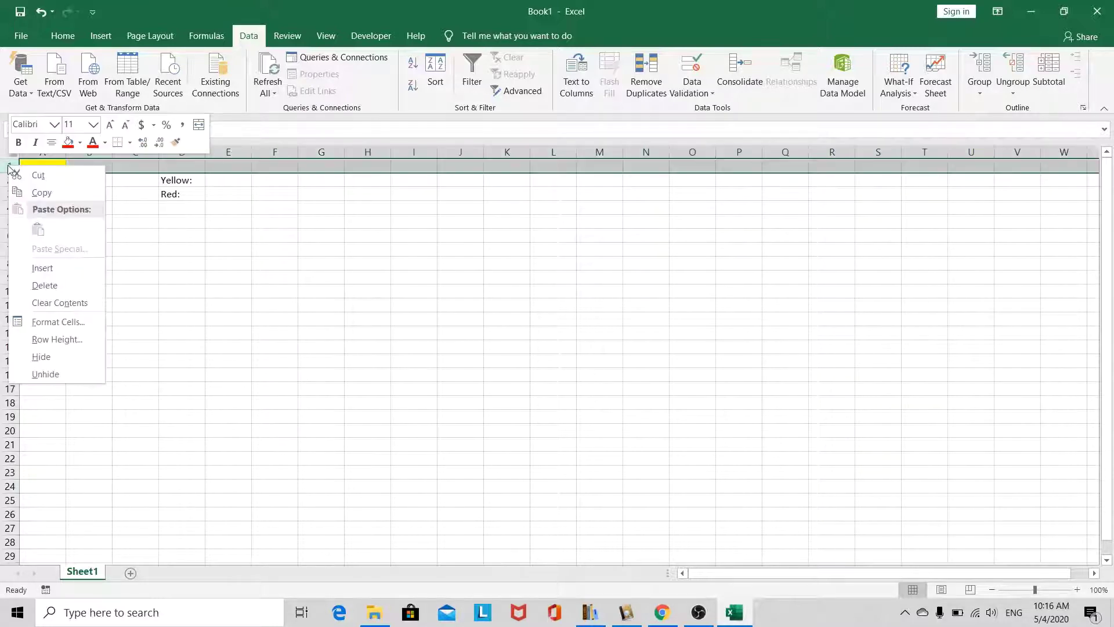
{"action": "left_click", "coordinate": [62, 272]}
Enter the header 'Cell Color' in A1 and apply an AutoFilter over column A
{"action": "left_click", "coordinate": [41, 166]}
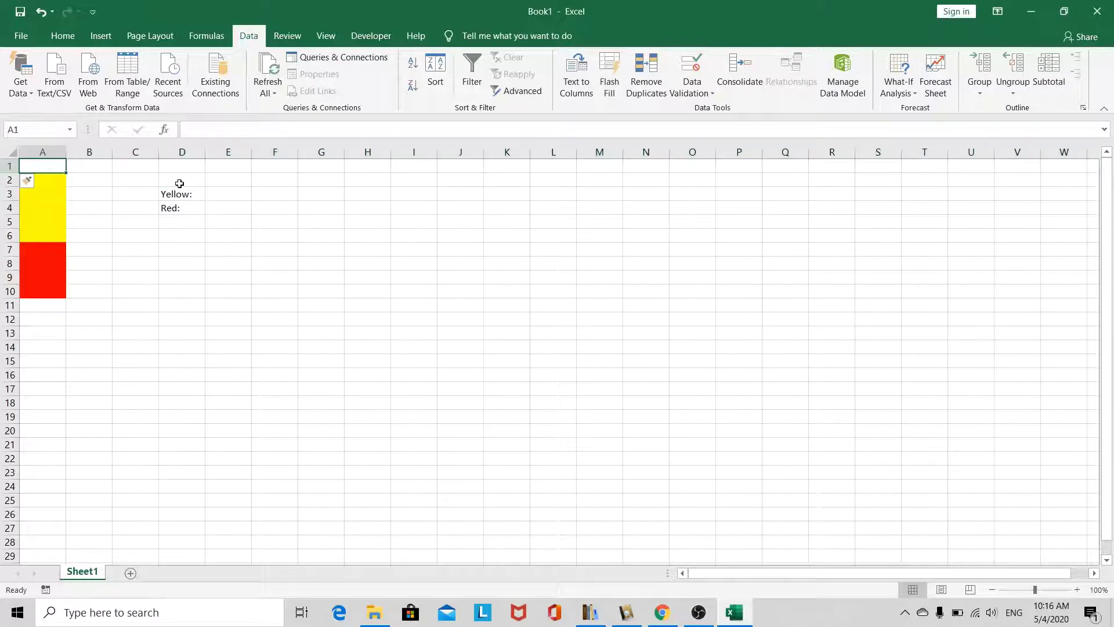
{"action": "type", "text": "C"}
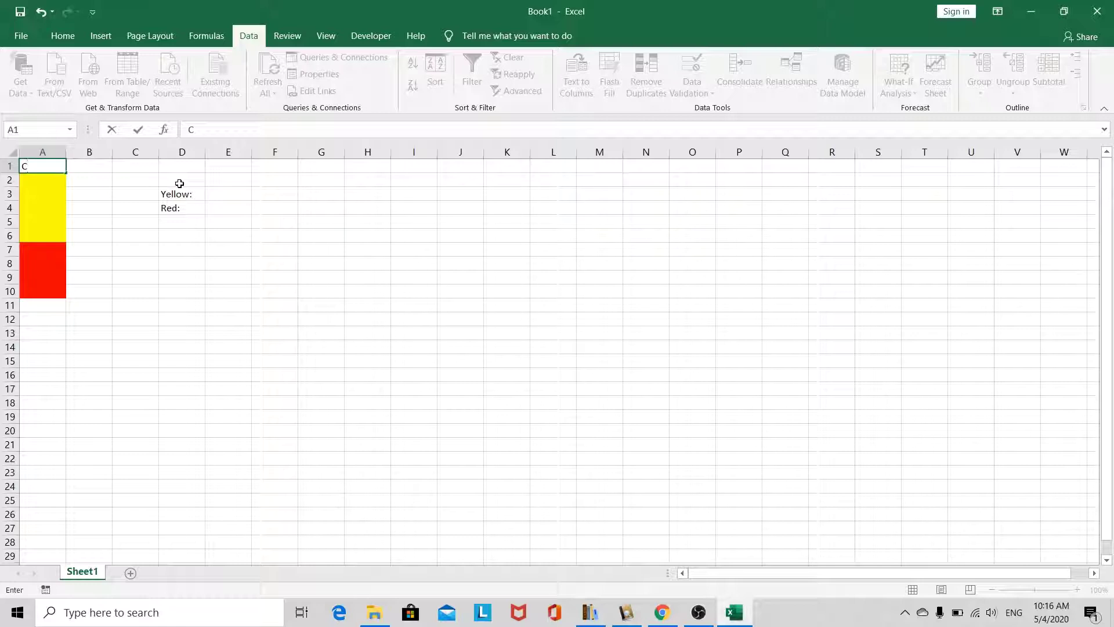
{"action": "type", "text": "ell Color"}
{"action": "key", "text": "ctrl+Return"}
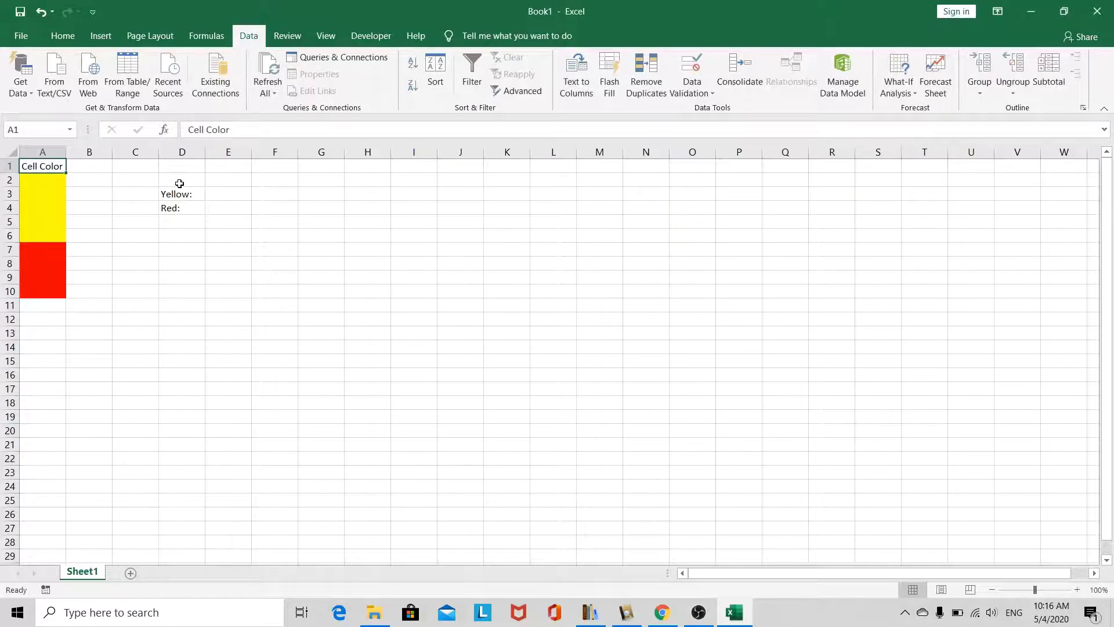
{"action": "key", "text": "shift+Down"}
{"action": "key", "text": "shift+Down"}
{"action": "key", "text": "shift+Down"}
{"action": "key", "text": "shift+Down"}
{"action": "key", "text": "shift+Down"}
{"action": "key", "text": "shift+Down"}
{"action": "key", "text": "shift+Down"}
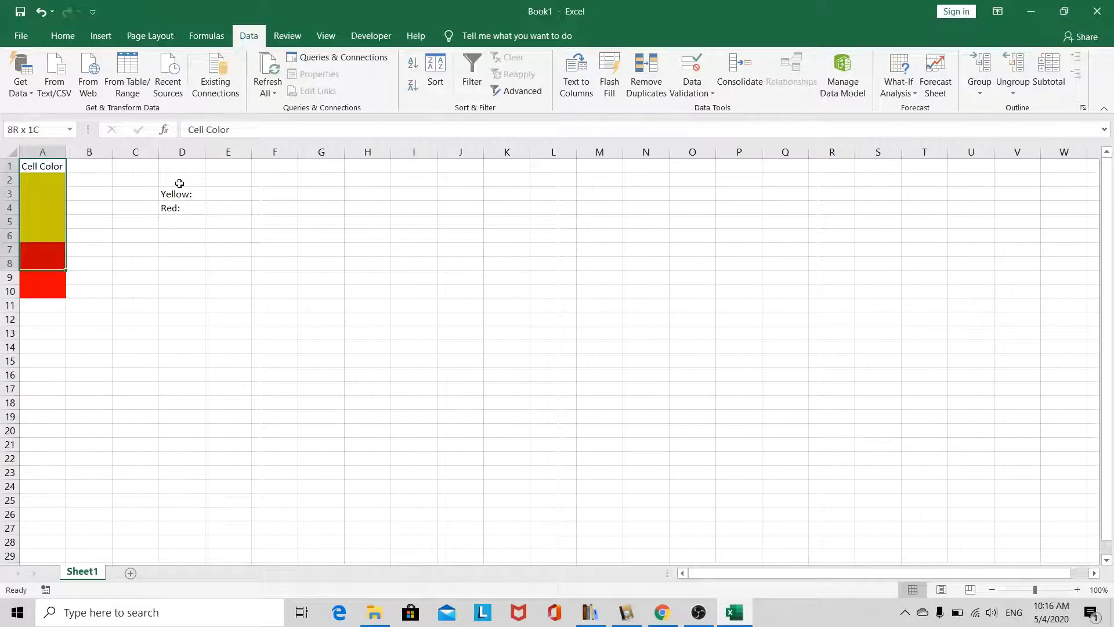
{"action": "key", "text": "shift+Down"}
{"action": "key", "text": "shift+Down"}
{"action": "key", "text": "alt+a"}
{"action": "key", "text": "t"}
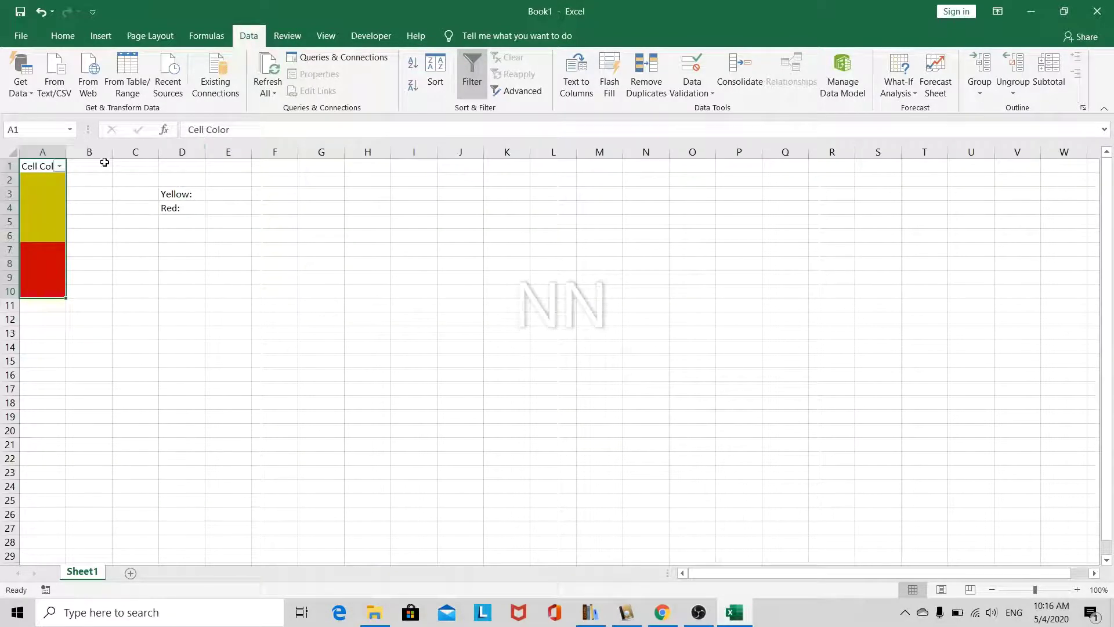
Filter column A by colour to show only the yellow cells
{"action": "left_click", "coordinate": [55, 175]}
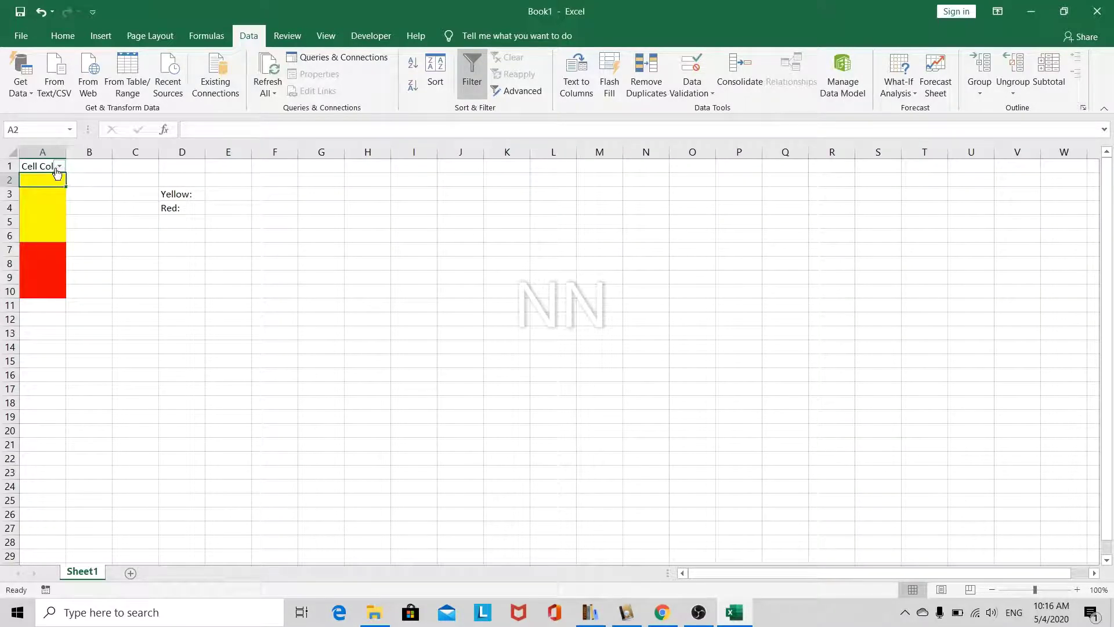
{"action": "left_click", "coordinate": [59, 167]}
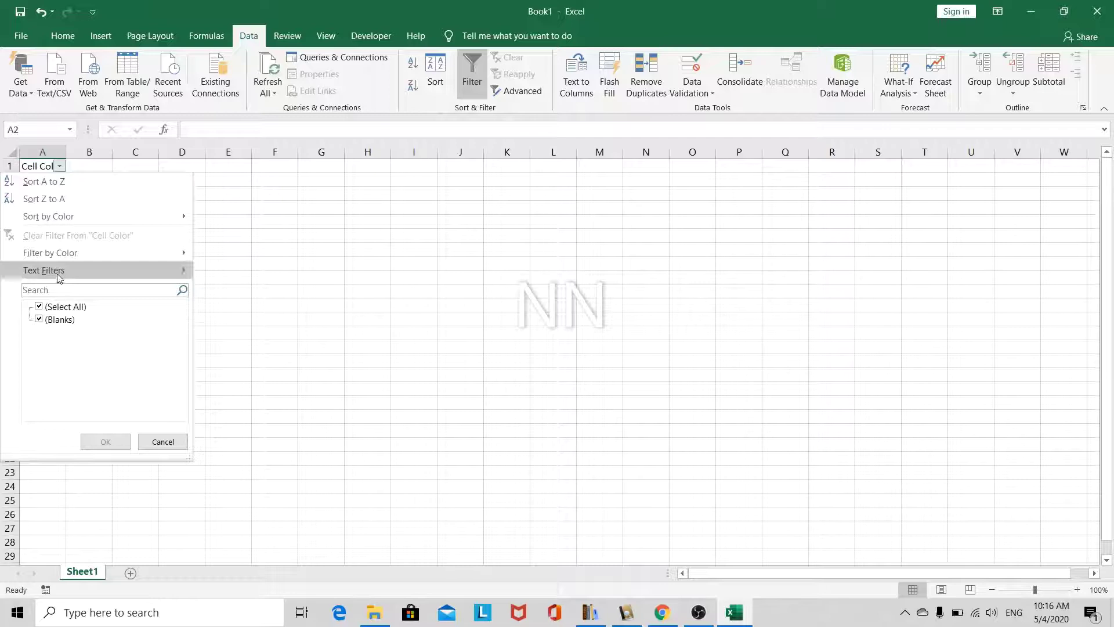
{"action": "mouse_move", "coordinate": [195, 260]}
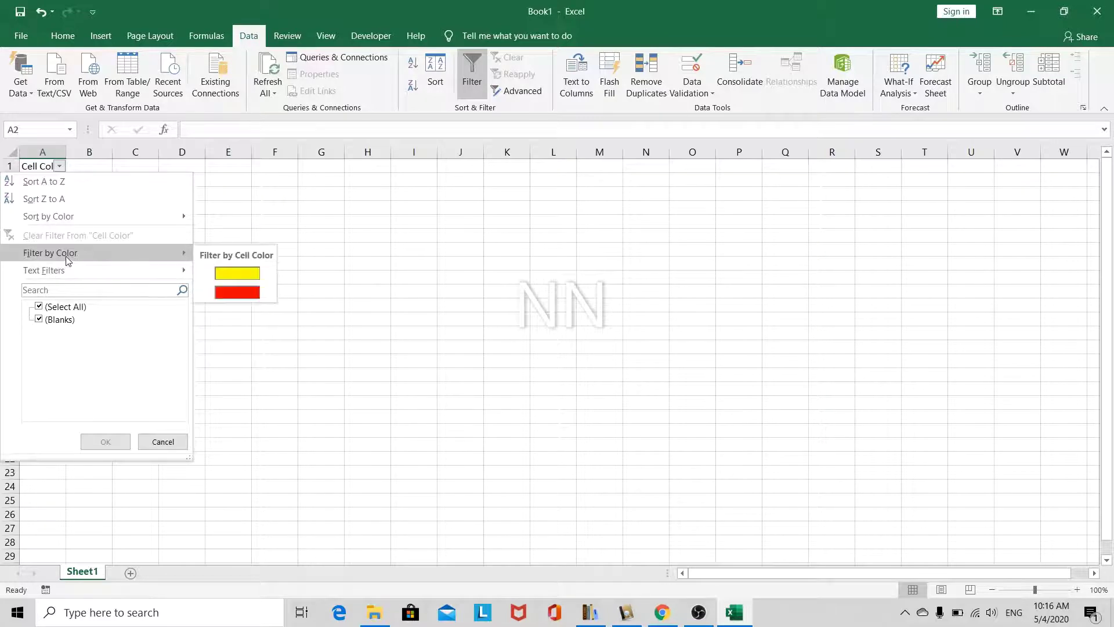
{"action": "left_click", "coordinate": [249, 274]}
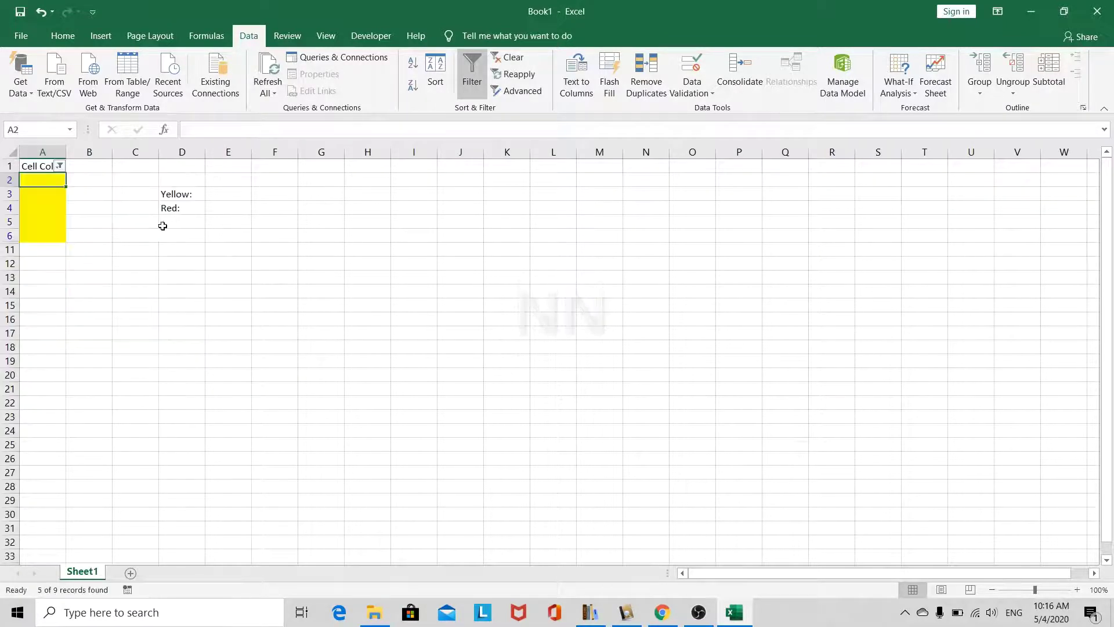
Enter 1 in B2 and fill it down beside all five yellow cells
{"action": "left_click", "coordinate": [96, 178]}
{"action": "type", "text": "1"}
{"action": "key", "text": "Return"}
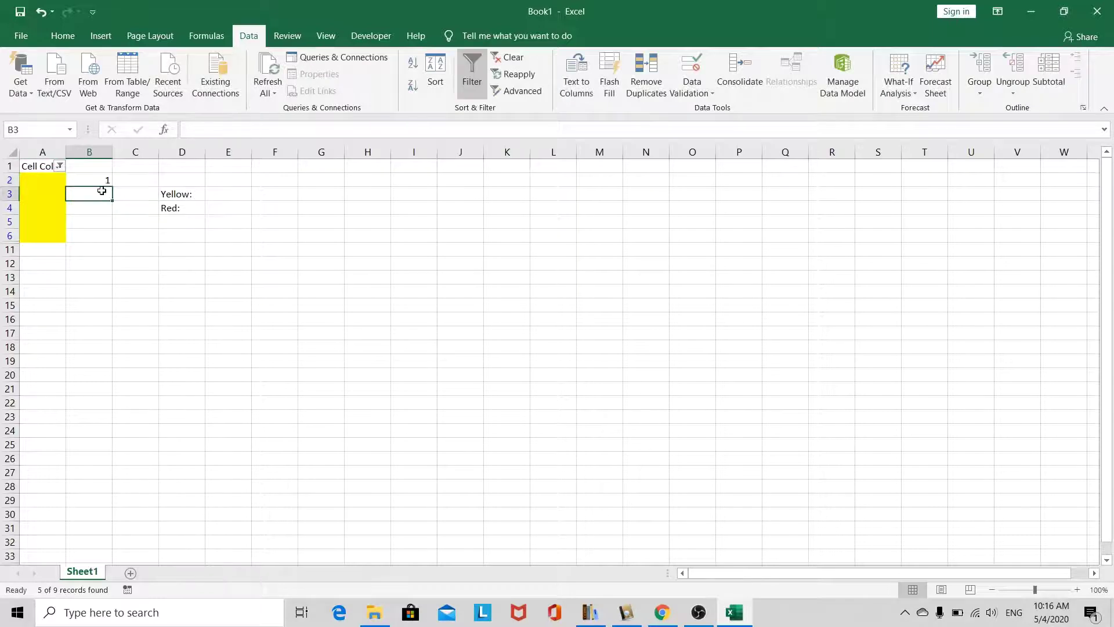
{"action": "left_click", "coordinate": [99, 180]}
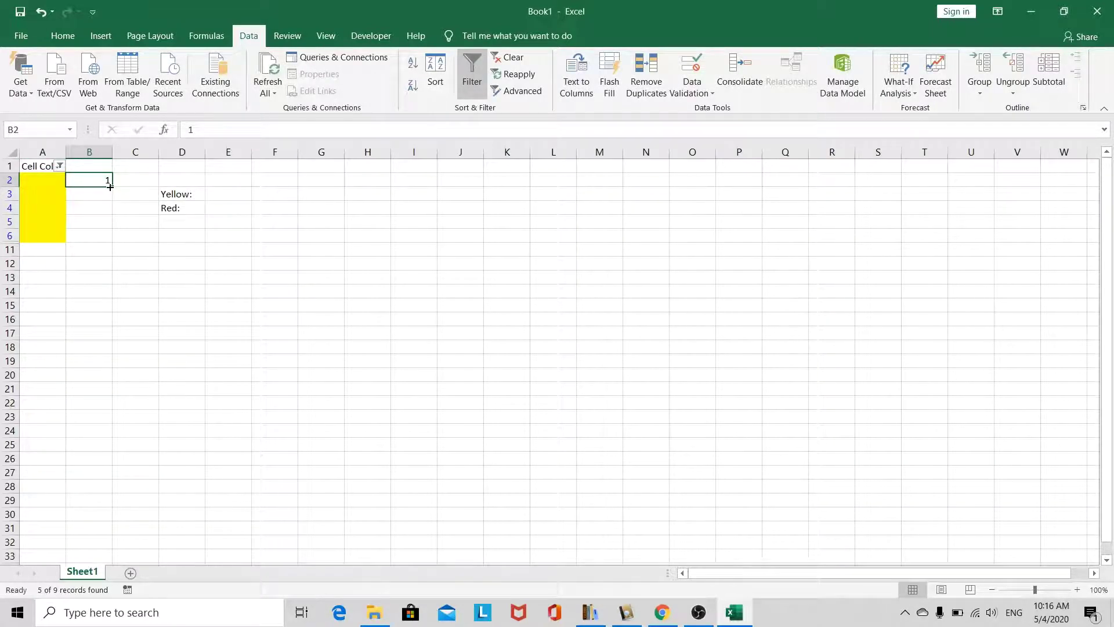
{"action": "double_click", "coordinate": [110, 186]}
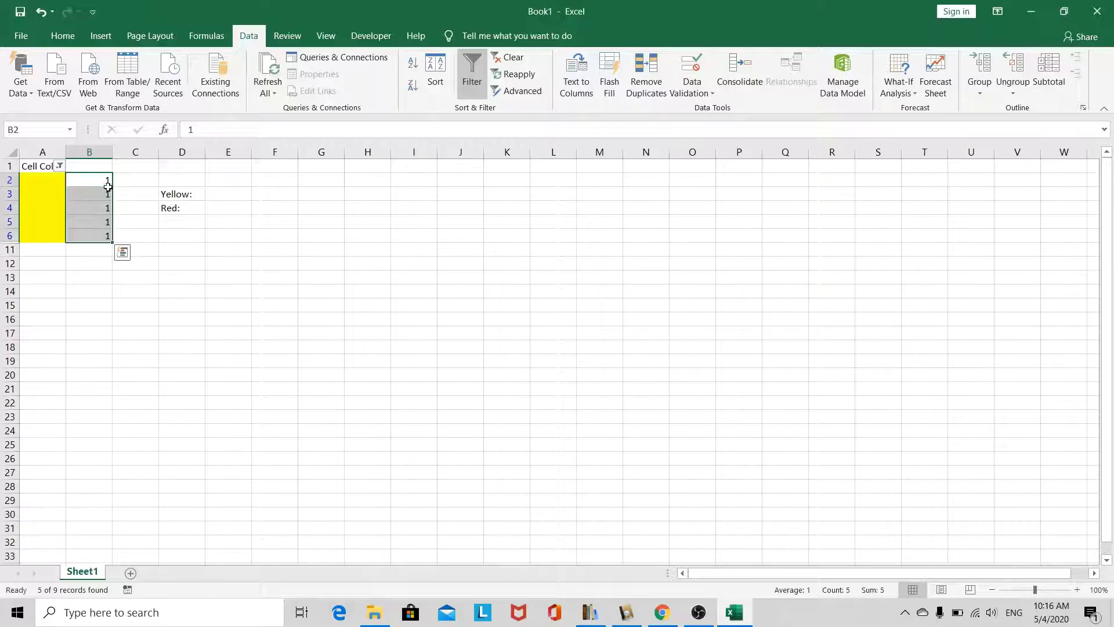
Filter column A by colour to show only the red cells
{"action": "left_click", "coordinate": [59, 168]}
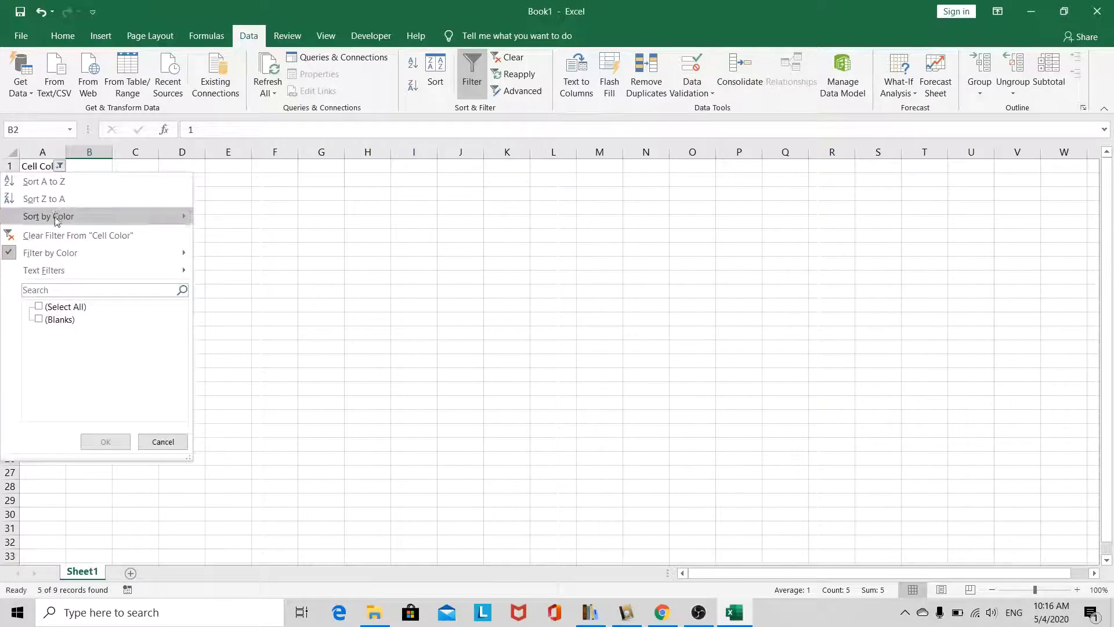
{"action": "mouse_move", "coordinate": [78, 255]}
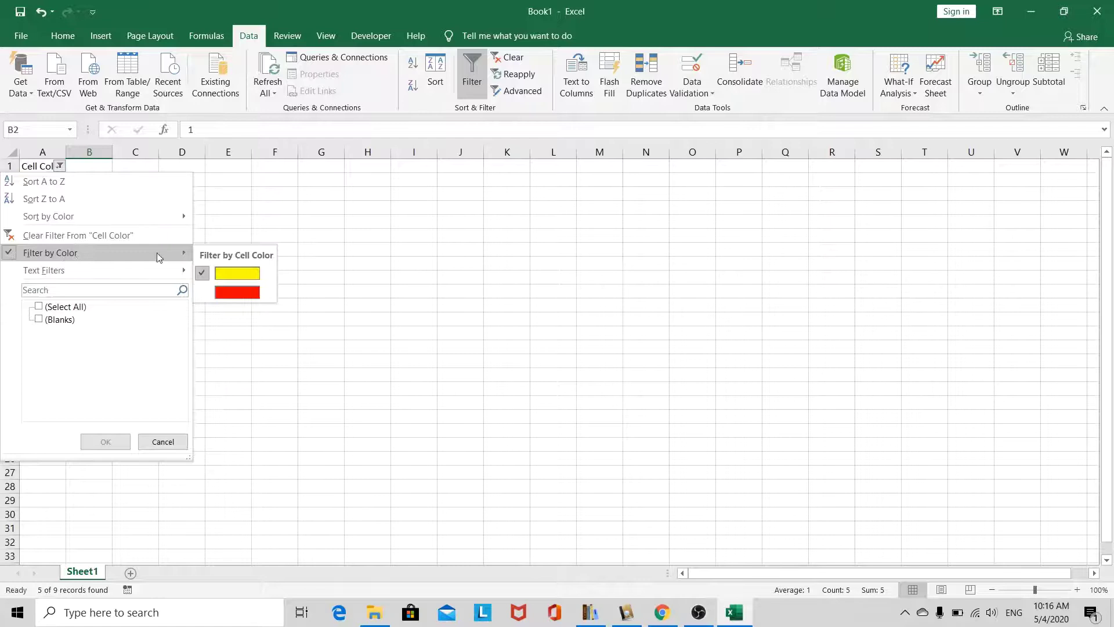
{"action": "left_click", "coordinate": [243, 292]}
Enter 2 in B7 and fill it down to B10 beside the red cells
{"action": "left_click", "coordinate": [97, 180]}
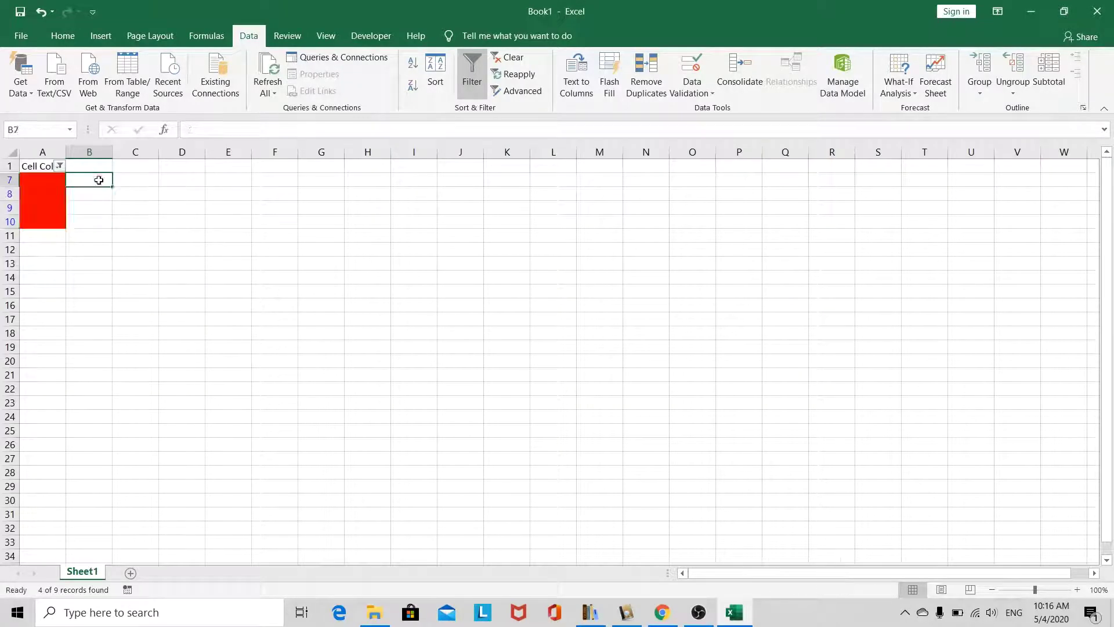
{"action": "double_click", "coordinate": [102, 182]}
{"action": "type", "text": "2"}
{"action": "left_click", "coordinate": [107, 181]}
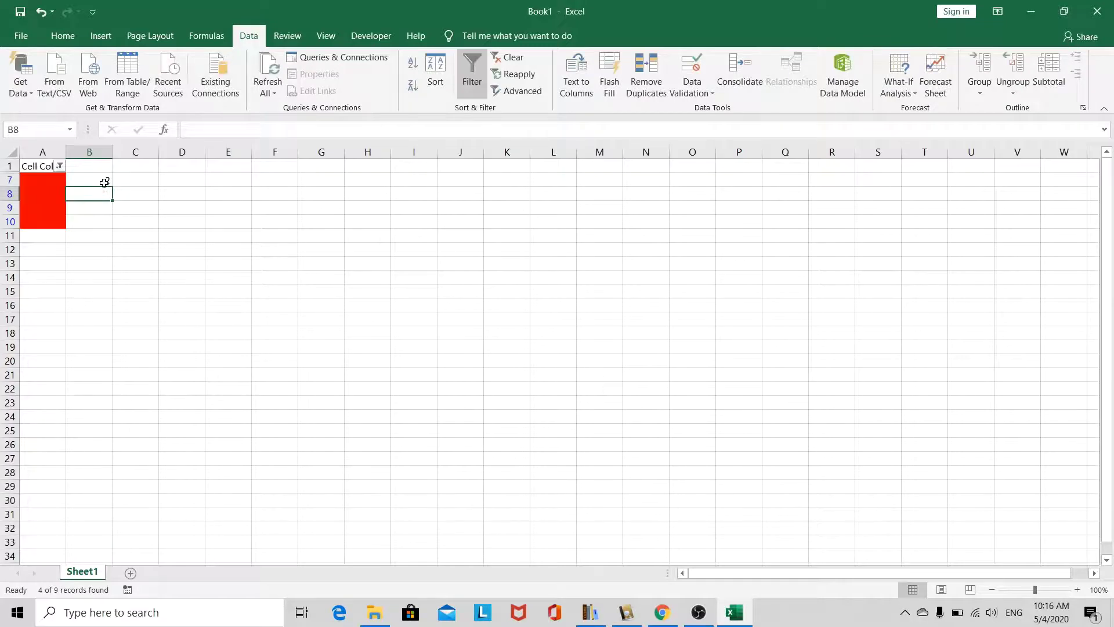
{"action": "left_click_drag", "start_coordinate": [114, 189], "coordinate": [113, 228]}
{"action": "left_click", "coordinate": [58, 166]}
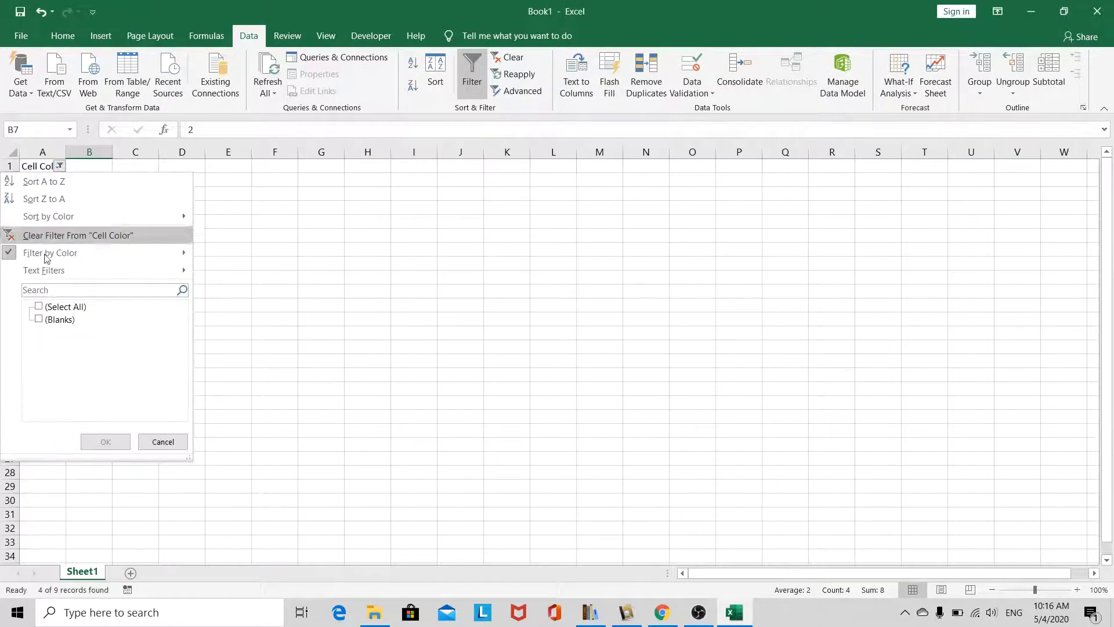
{"action": "mouse_move", "coordinate": [53, 254]}
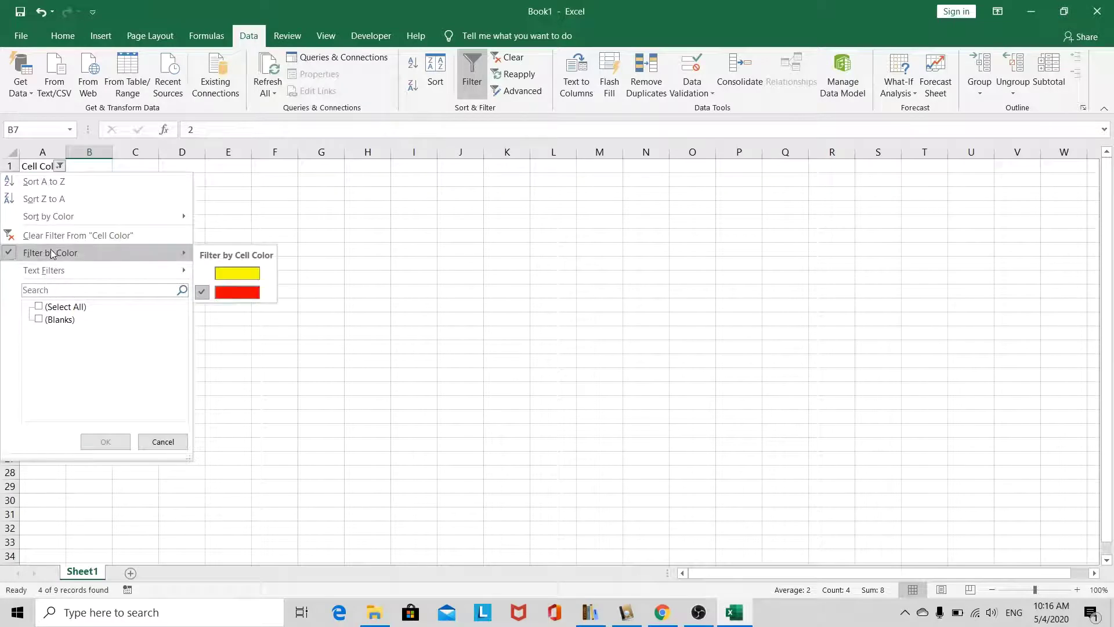
Select All in the column A filter to show all nine rows, then review the B tags
{"action": "left_click", "coordinate": [40, 307]}
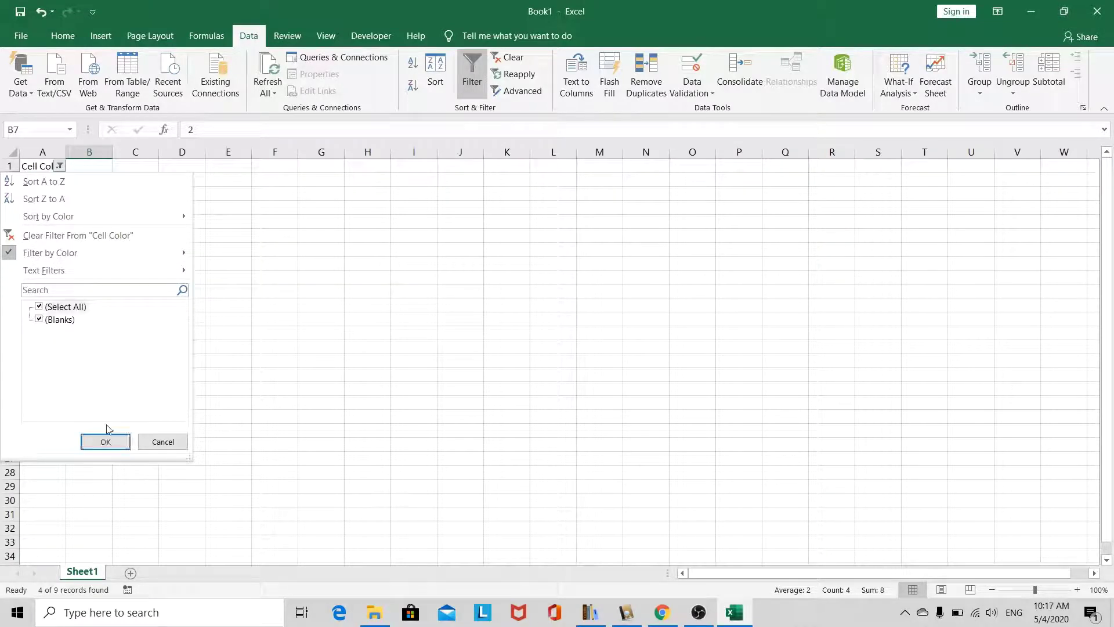
{"action": "left_click", "coordinate": [108, 436]}
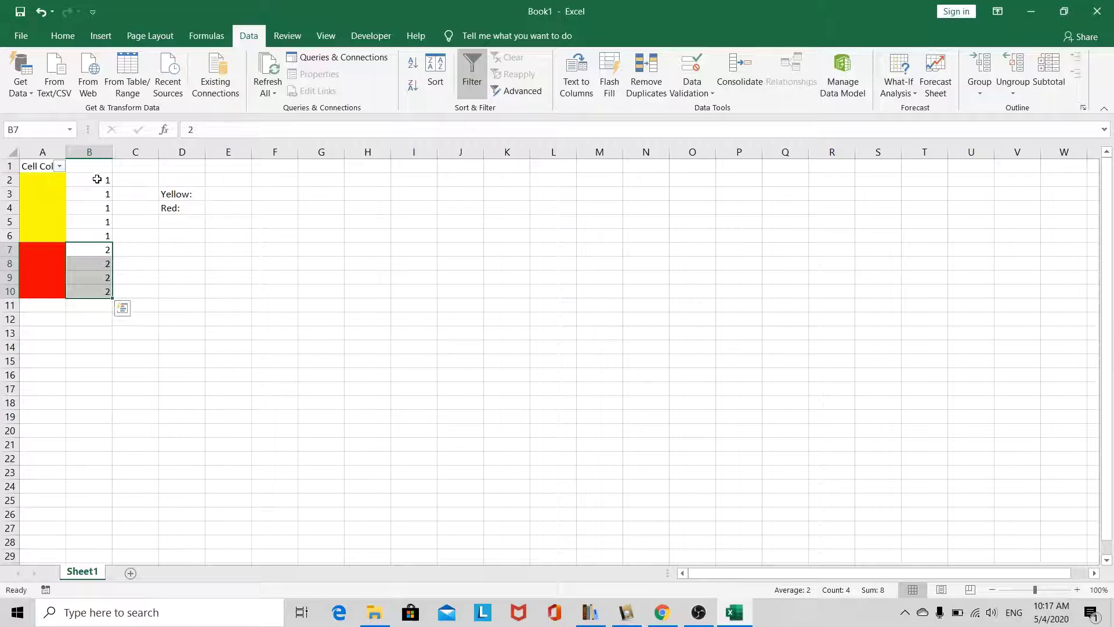
{"action": "left_click", "coordinate": [97, 179]}
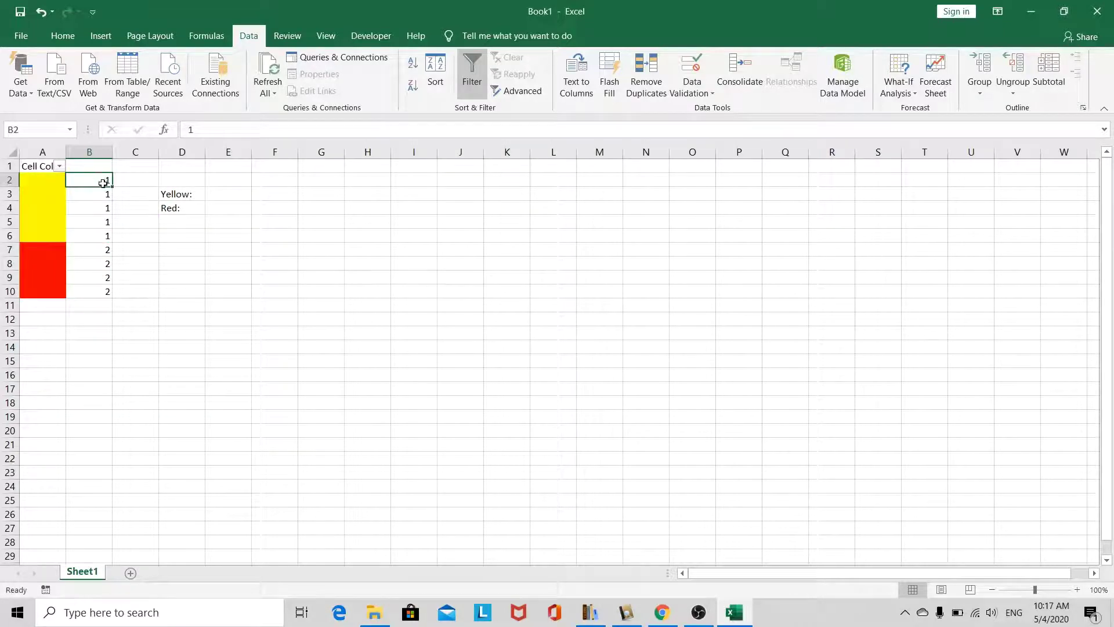
{"action": "left_click_drag", "start_coordinate": [103, 183], "coordinate": [88, 288]}
{"action": "left_click", "coordinate": [87, 246]}
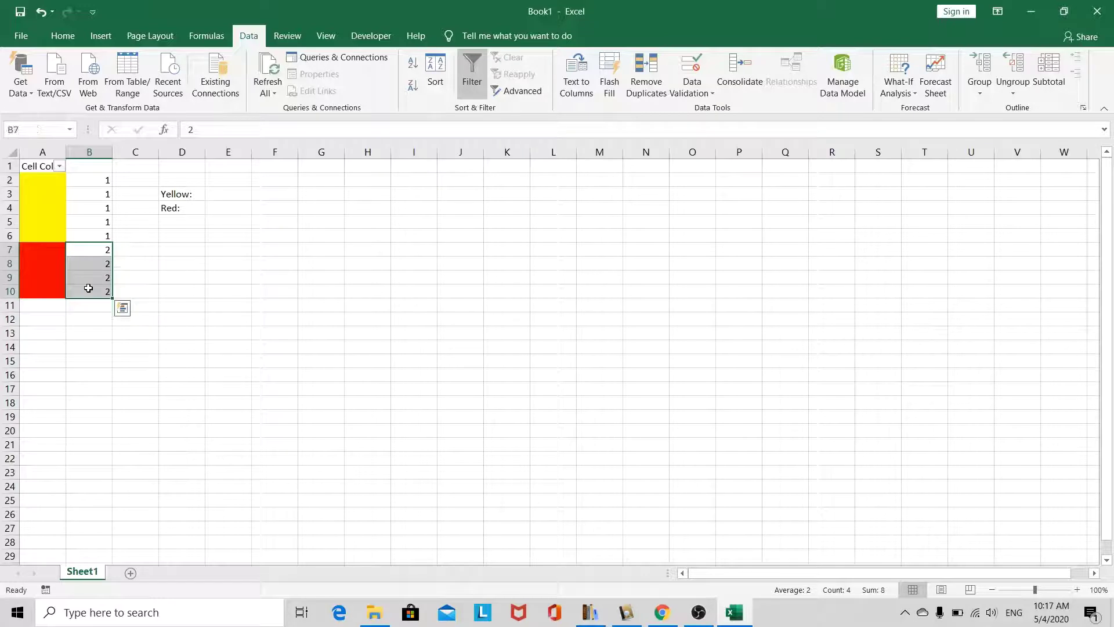
{"action": "left_click", "coordinate": [232, 193]}
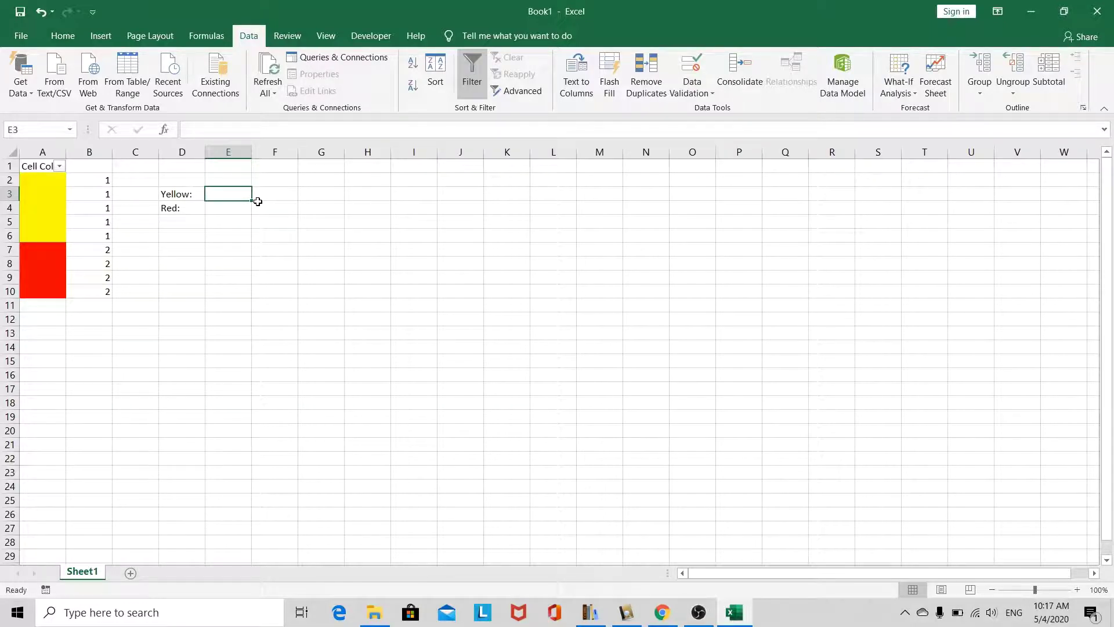
Enter =COUNTIF(B2:B10,1) in E3 so the Yellow count shows 5
{"action": "type", "text": "="}
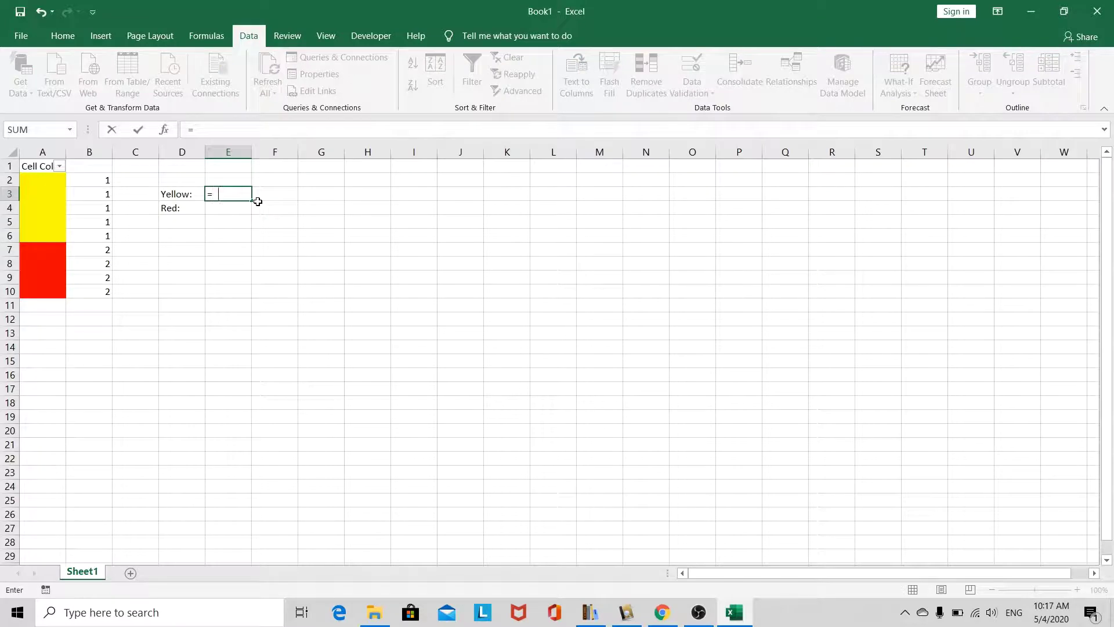
{"action": "type", "text": "COUNTIF("}
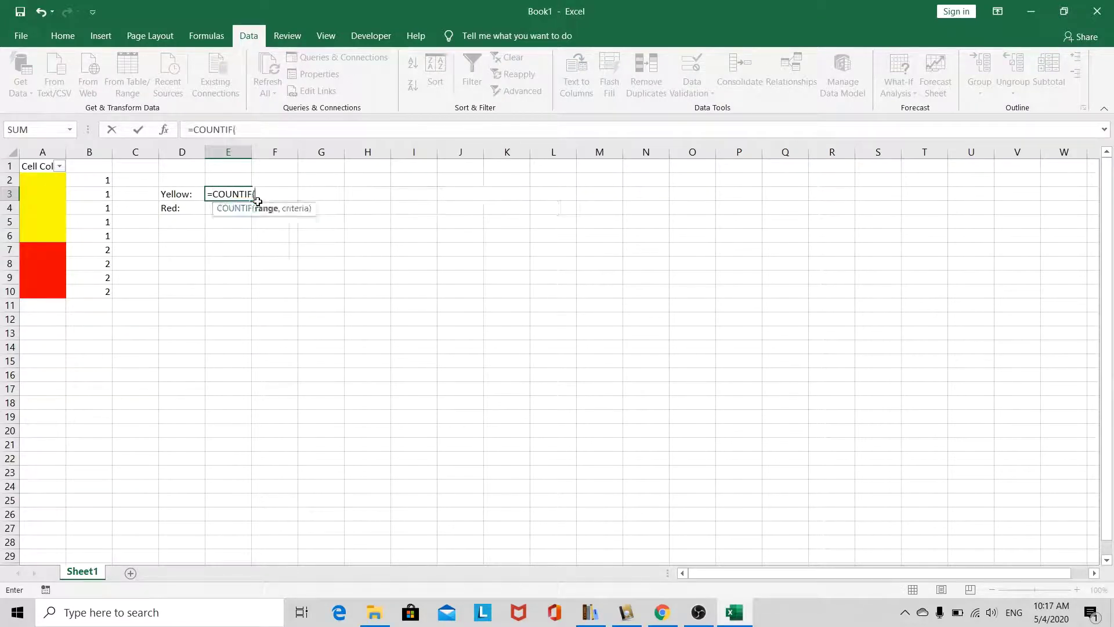
{"action": "left_click_drag", "start_coordinate": [92, 176], "coordinate": [82, 300]}
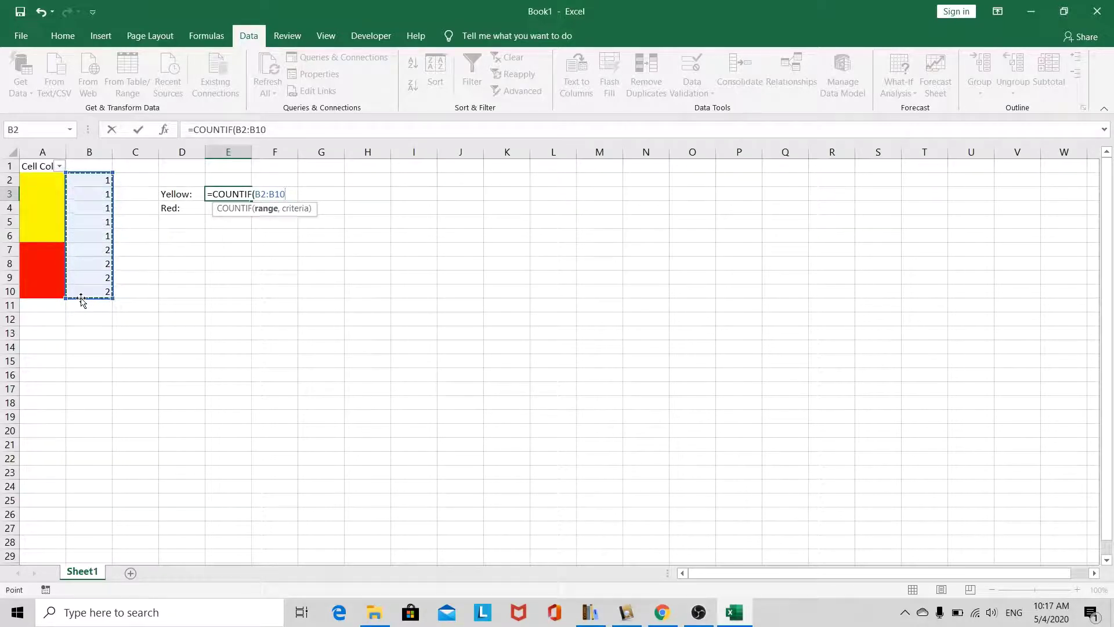
{"action": "type", "text": ","}
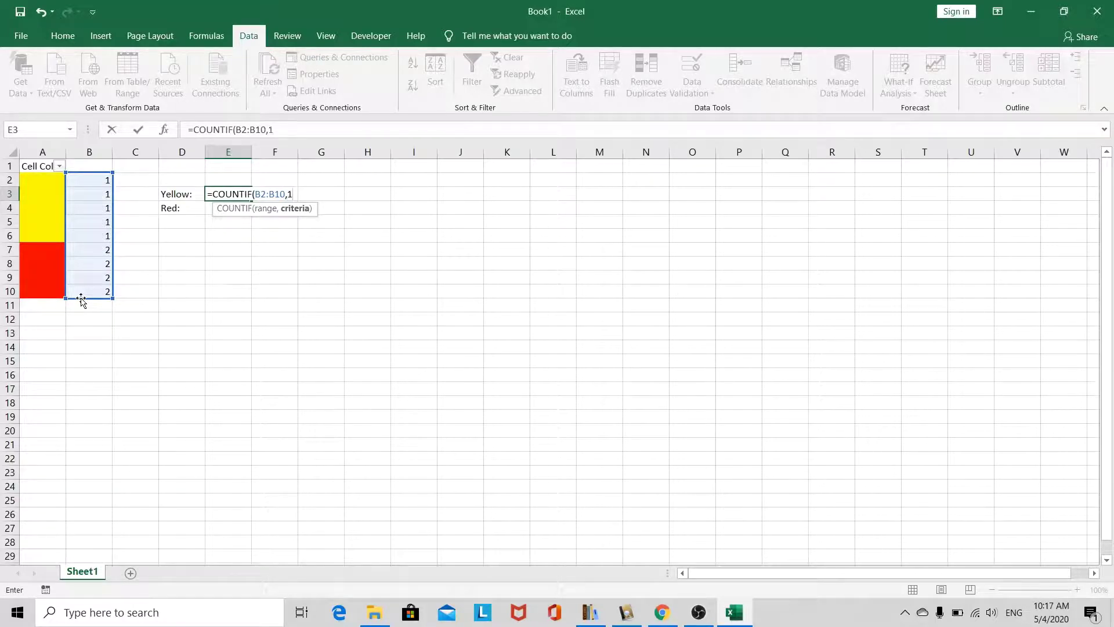
{"action": "type", "text": "1)"}
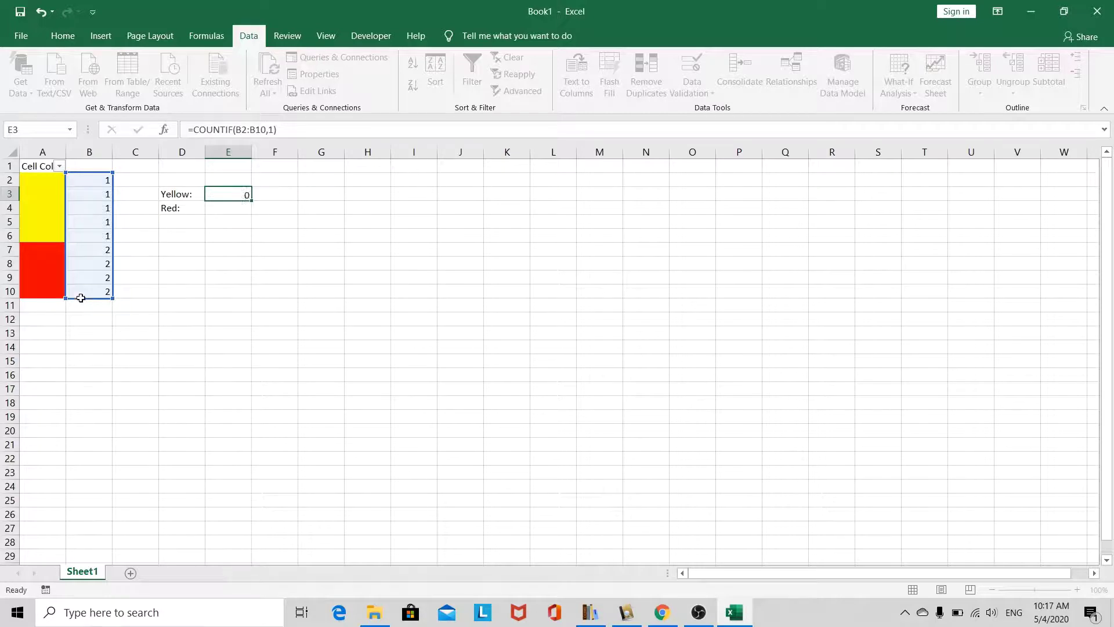
{"action": "key", "text": "Return"}
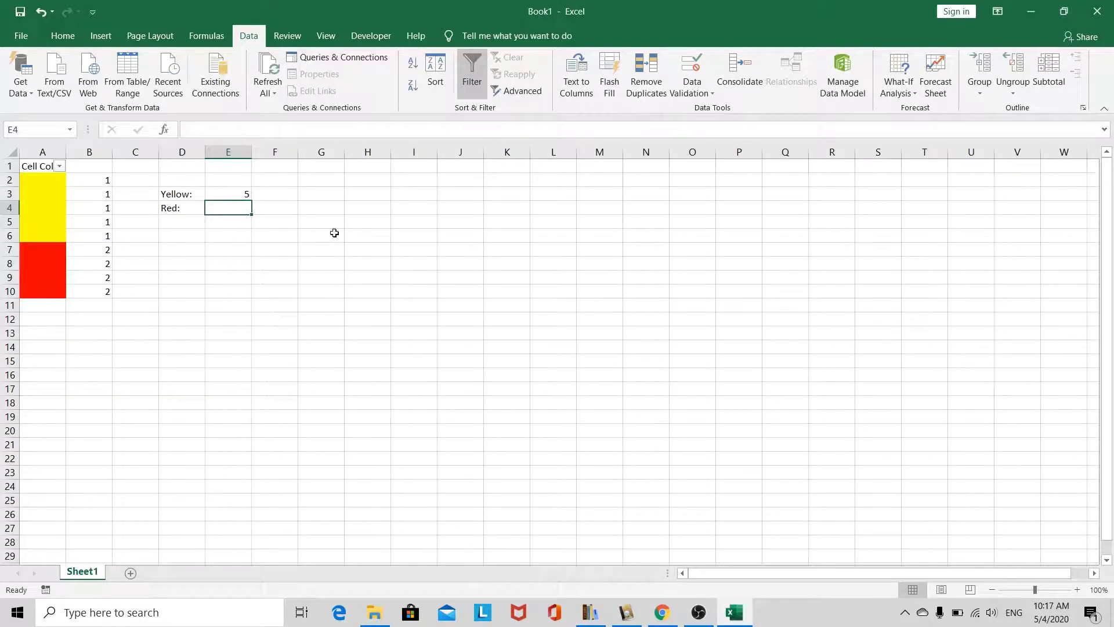
Copy the Yellow formula into E4 and change its criterion from 1 to 2, giving 4
{"action": "left_click", "coordinate": [221, 193]}
{"action": "left_click", "coordinate": [223, 211]}
{"action": "key", "text": "Up"}
{"action": "key", "text": "ctrl+c"}
{"action": "key", "text": "Down"}
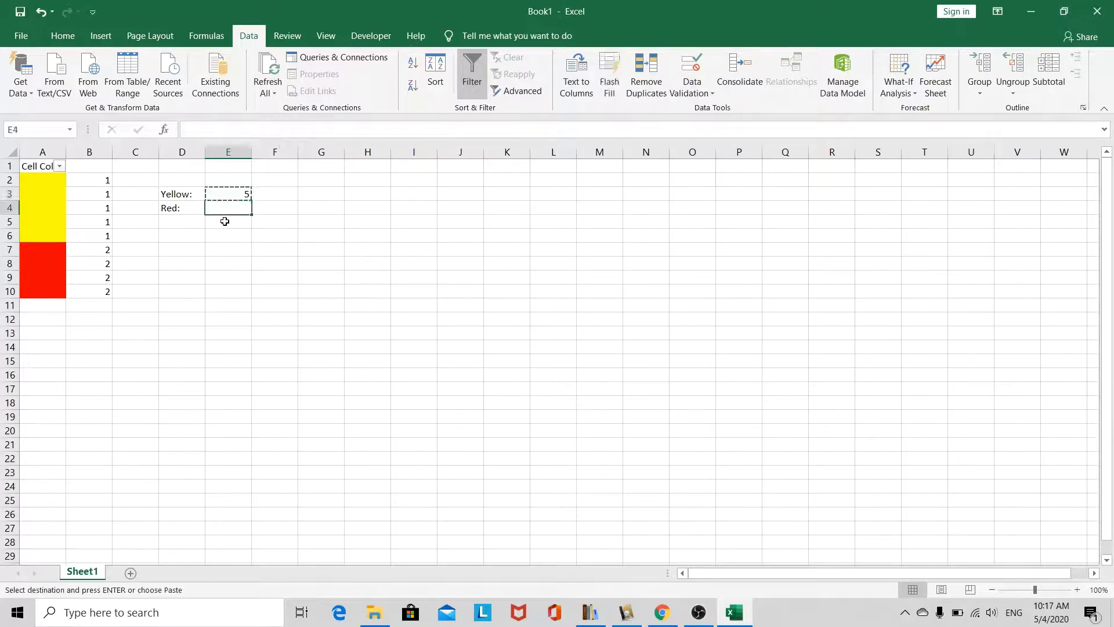
{"action": "key", "text": "ctrl+v"}
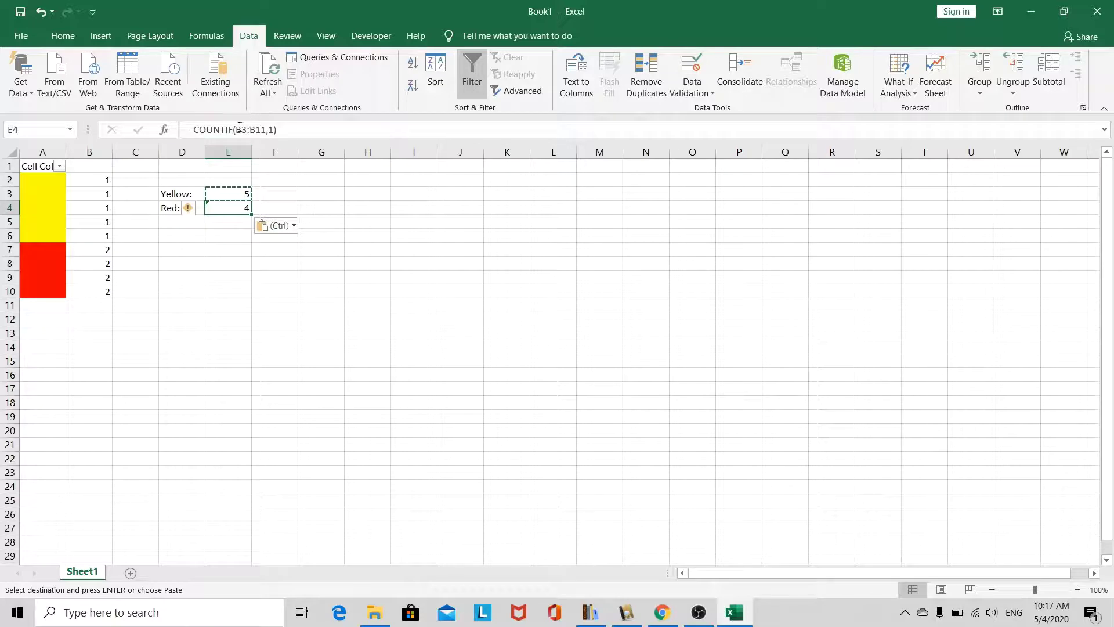
{"action": "left_click", "coordinate": [275, 129]}
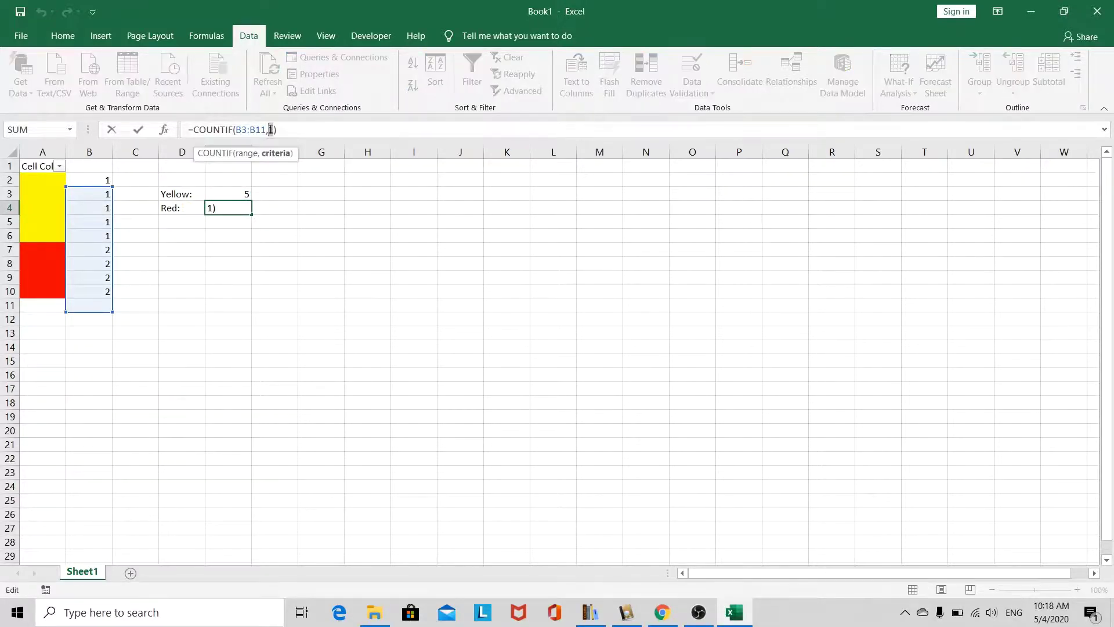
{"action": "key", "text": "BackSpace"}
{"action": "type", "text": "2"}
{"action": "key", "text": "Return"}
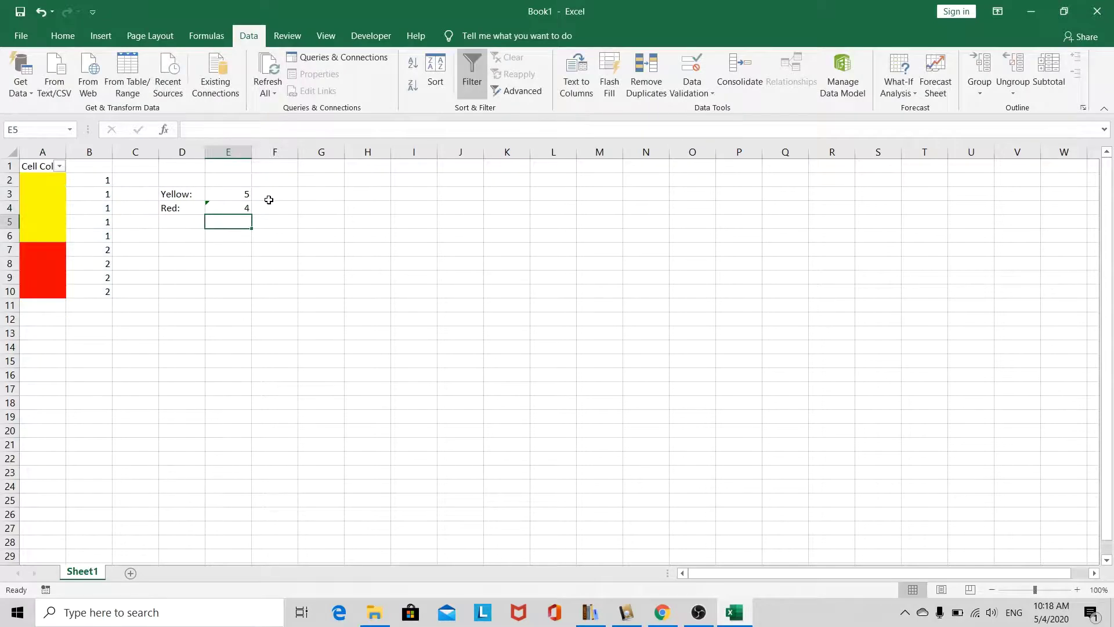
Change the Yellow formula in E3 to =COUNTIF(B:B,1)
{"action": "left_click", "coordinate": [229, 207]}
{"action": "left_click", "coordinate": [228, 192]}
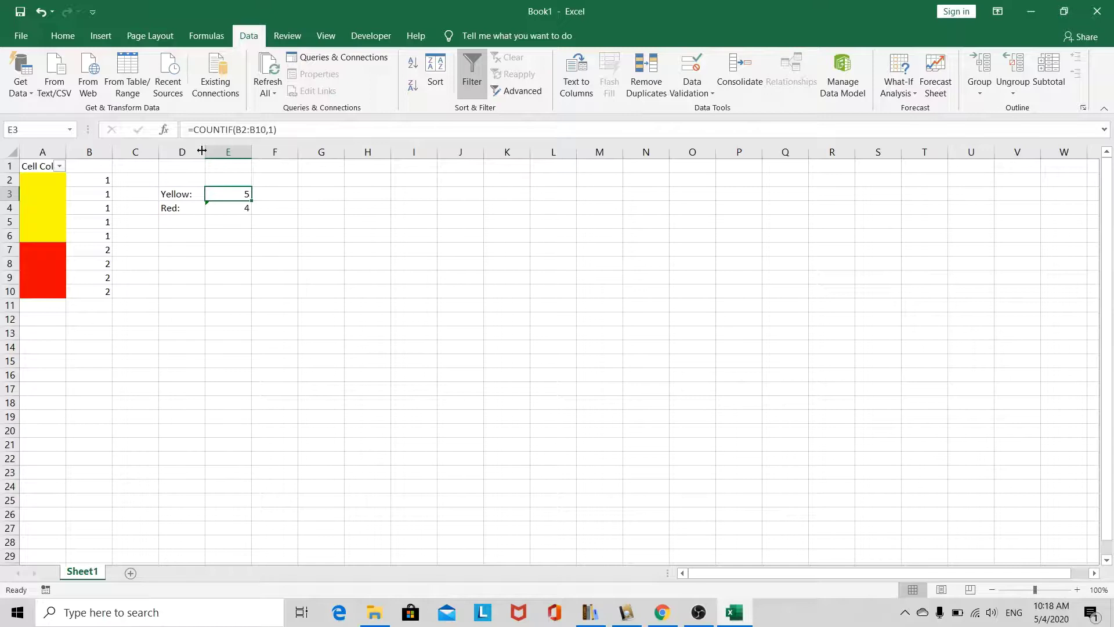
{"action": "left_click", "coordinate": [247, 127]}
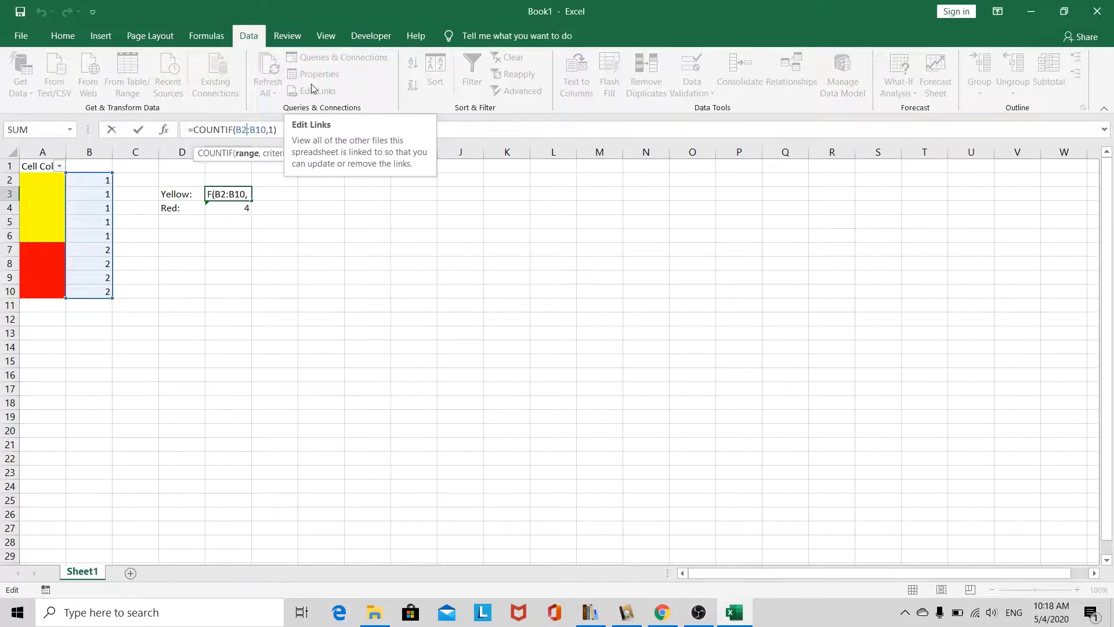
{"action": "key", "text": "Left"}
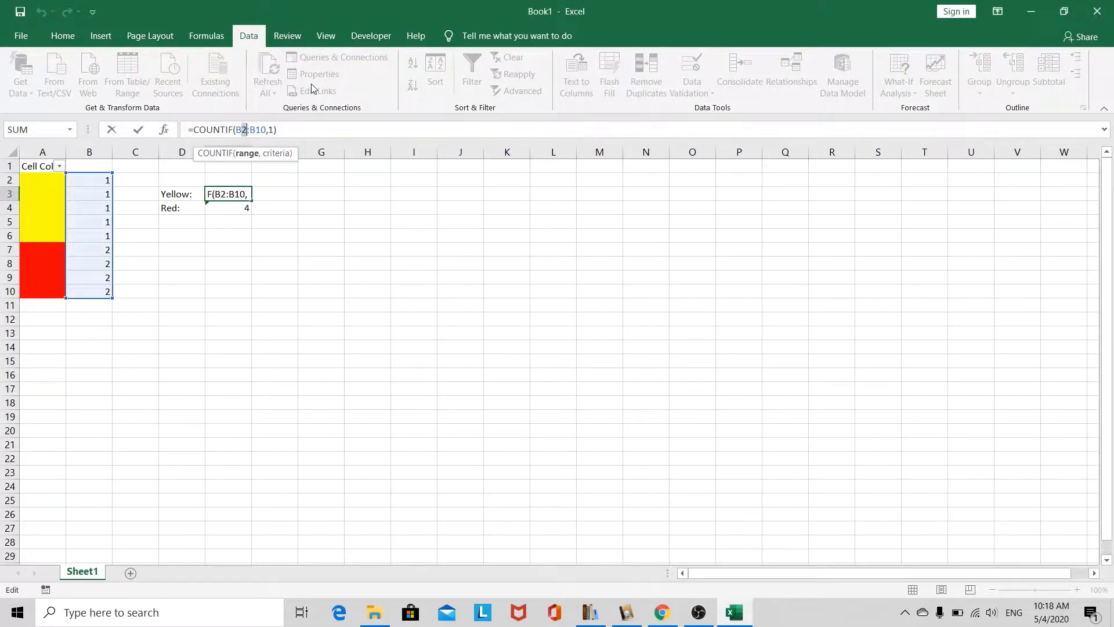
{"action": "key", "text": "Delete"}
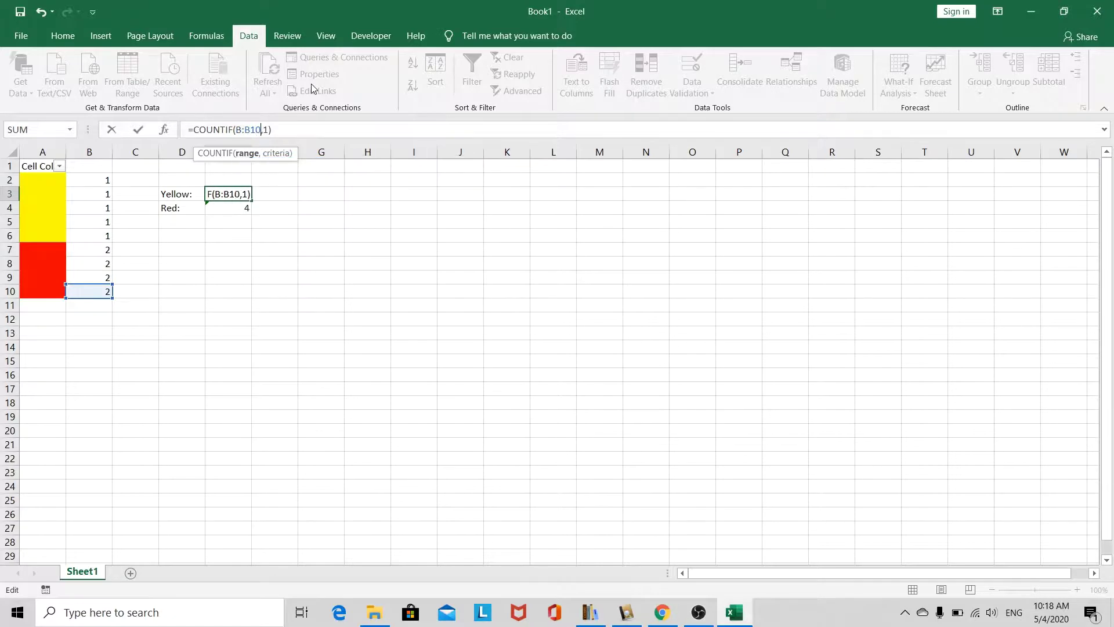
{"action": "key", "text": "BackSpace"}
{"action": "key", "text": "BackSpace"}
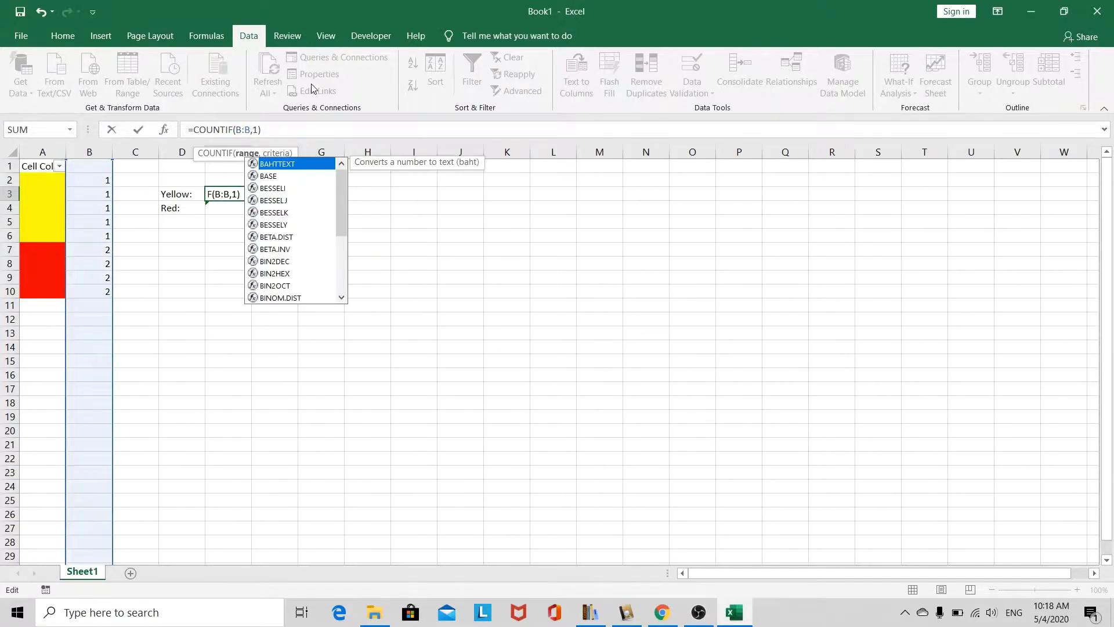
{"action": "key", "text": "Return"}
Change the Red formula in E4 to =COUNTIF(B:B,2)
{"action": "left_click", "coordinate": [239, 192]}
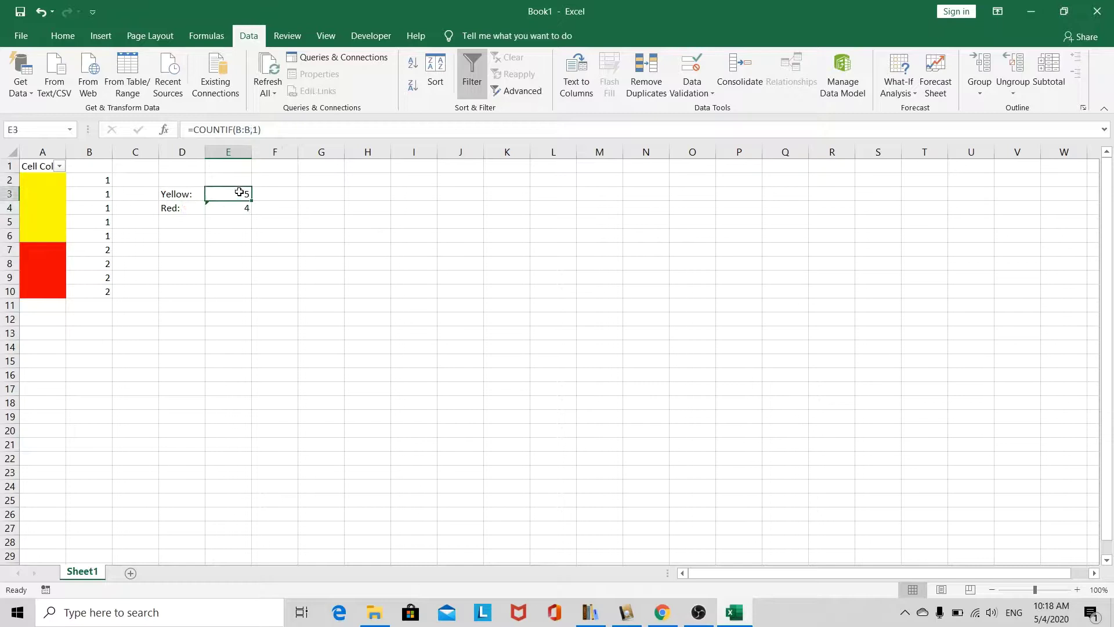
{"action": "left_click", "coordinate": [248, 208]}
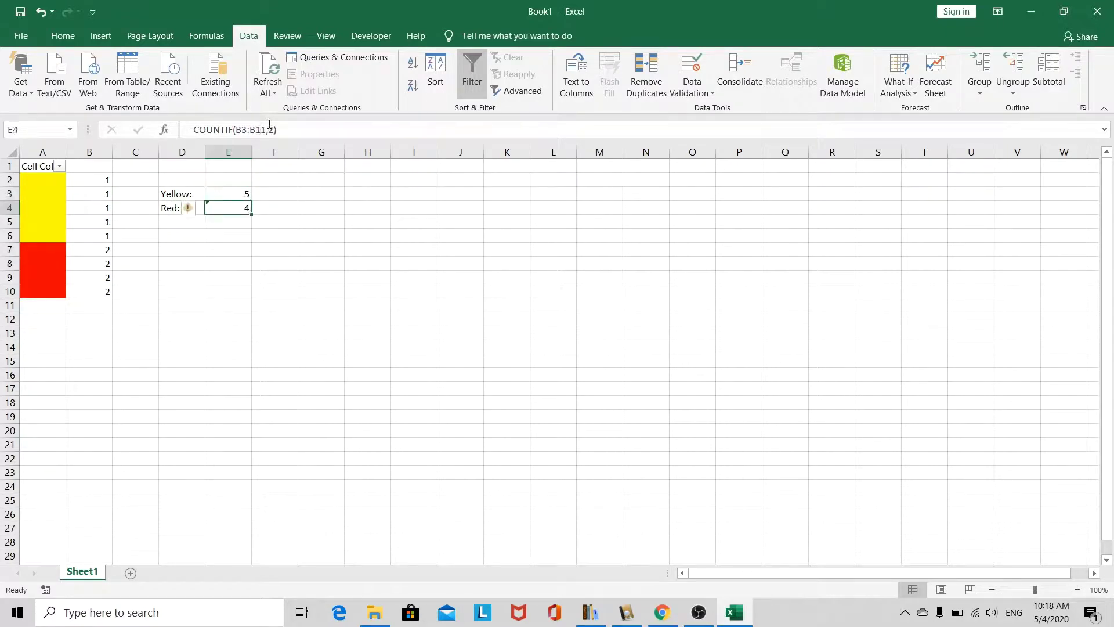
{"action": "left_click", "coordinate": [244, 129]}
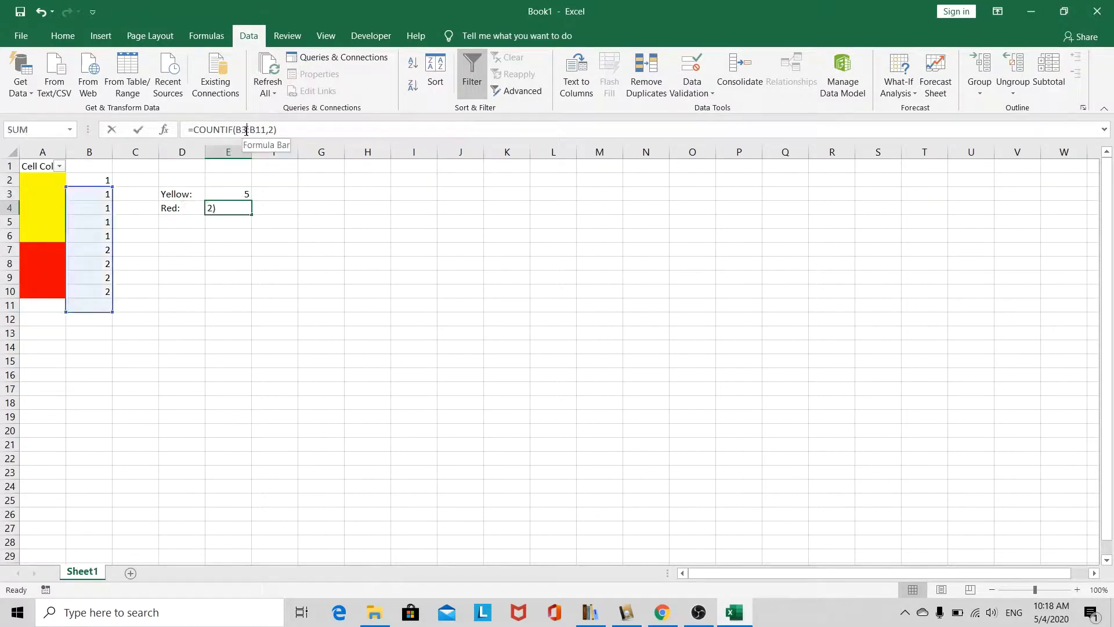
{"action": "key", "text": "BackSpace"}
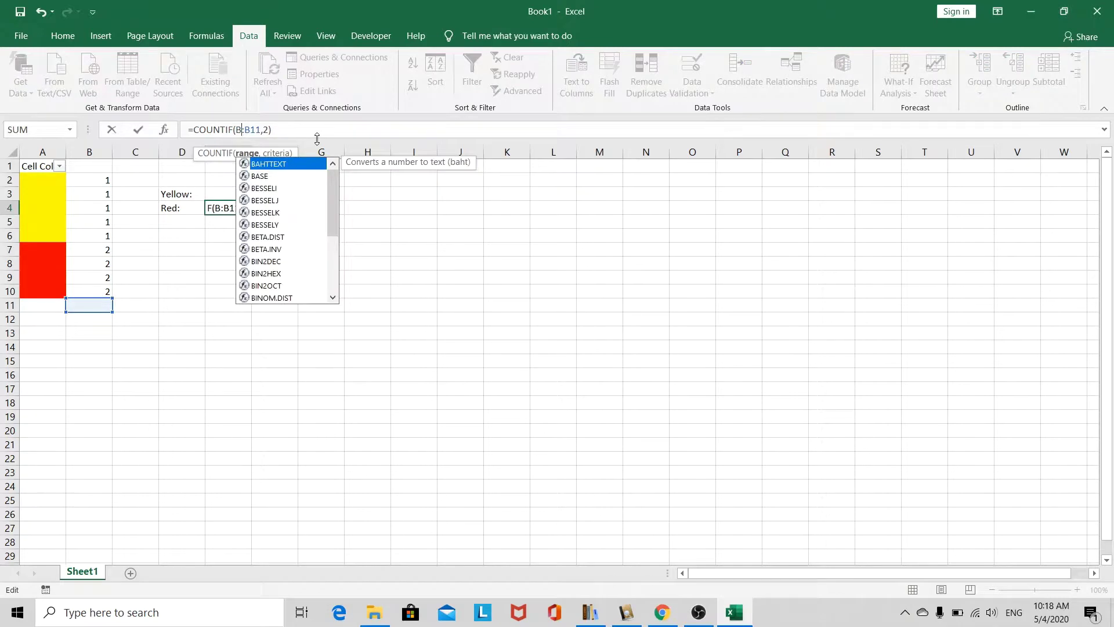
{"action": "key", "text": "Right"}
{"action": "key", "text": "Right"}
{"action": "type", "text": "\\\\"}
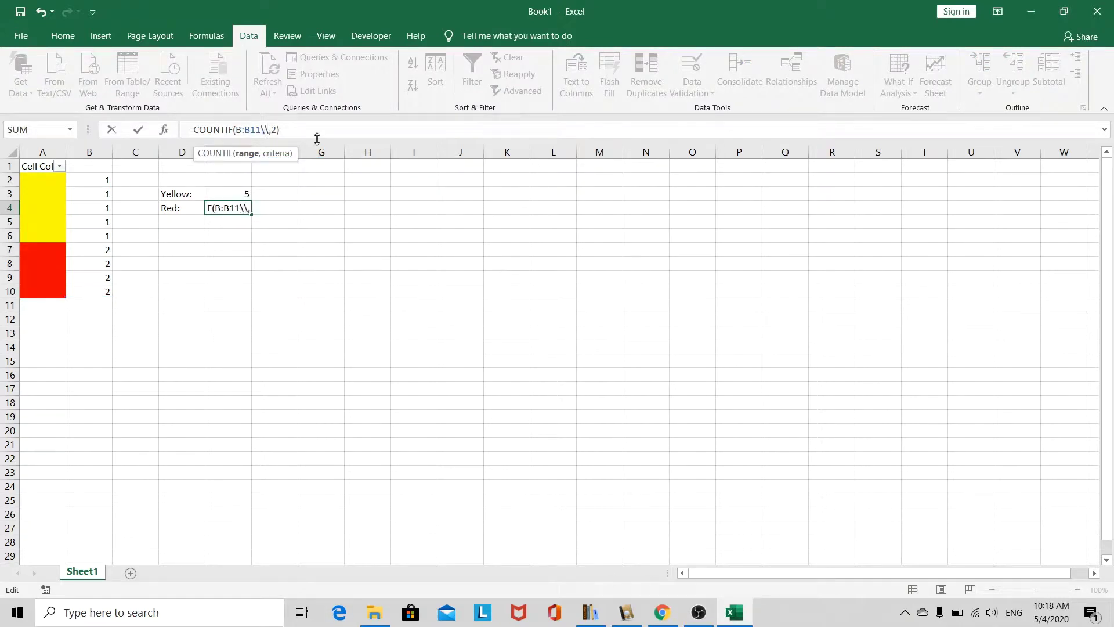
{"action": "key", "text": "BackSpace"}
{"action": "key", "text": "BackSpace"}
{"action": "key", "text": "BackSpace"}
{"action": "key", "text": "BackSpace"}
{"action": "key", "text": "Return"}
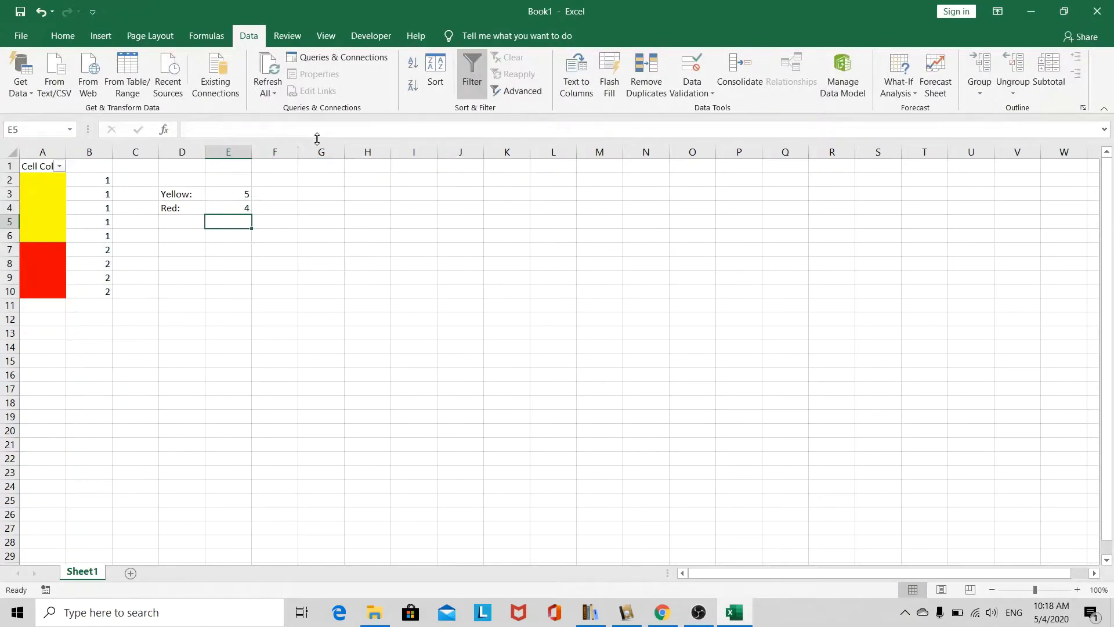
{"action": "left_click", "coordinate": [242, 194]}
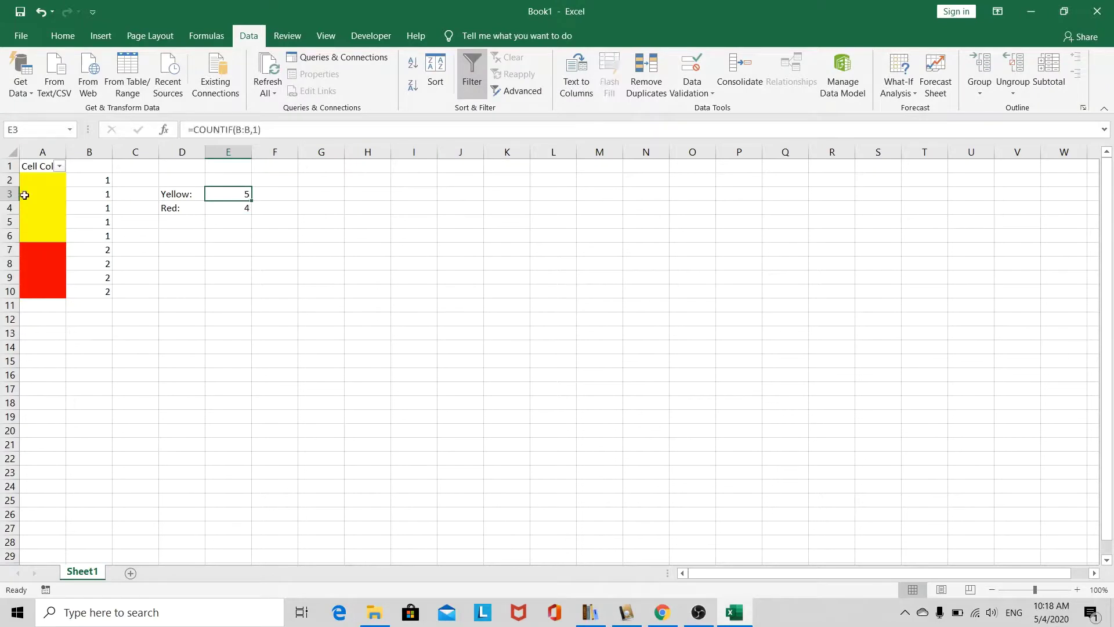
{"action": "left_click_drag", "start_coordinate": [29, 177], "coordinate": [52, 230]}
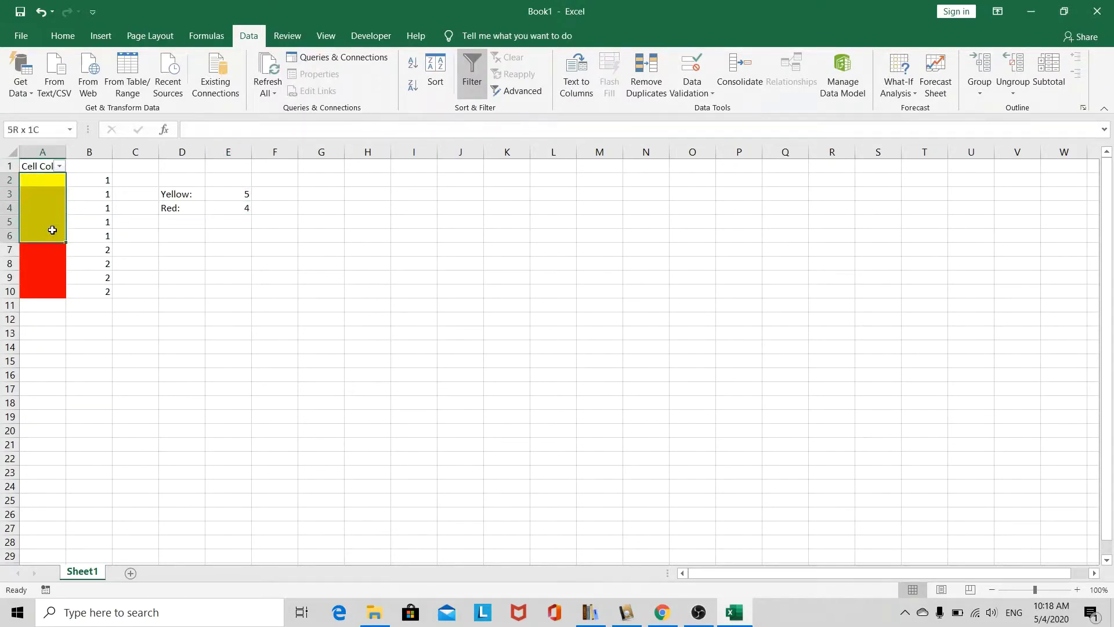
{"action": "left_click_drag", "start_coordinate": [92, 181], "coordinate": [101, 233]}
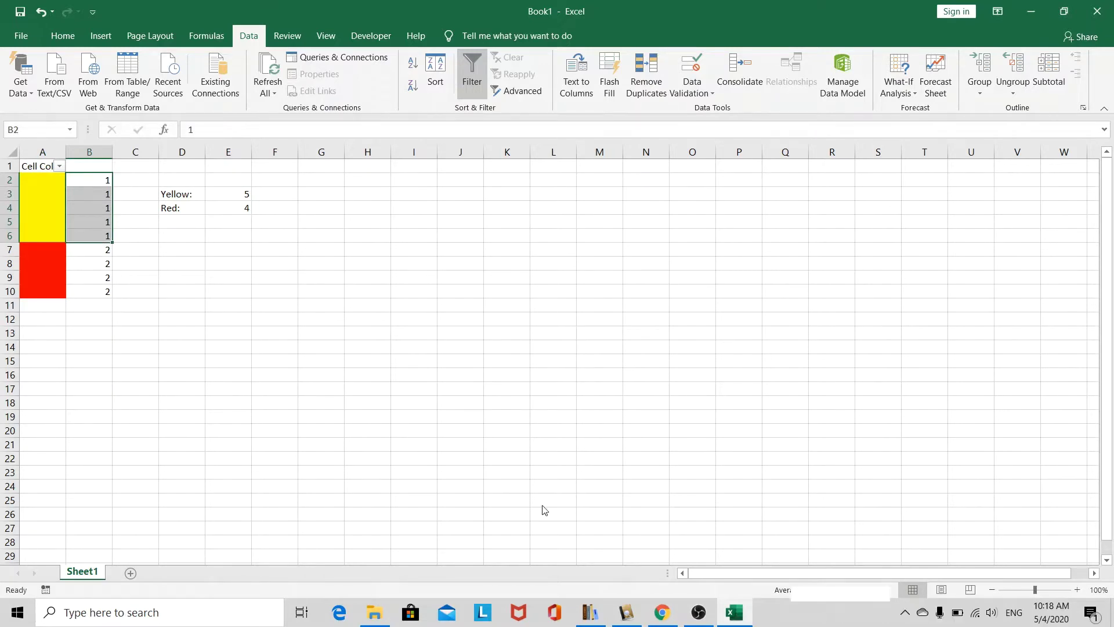
{"action": "left_click_drag", "start_coordinate": [92, 248], "coordinate": [90, 290]}
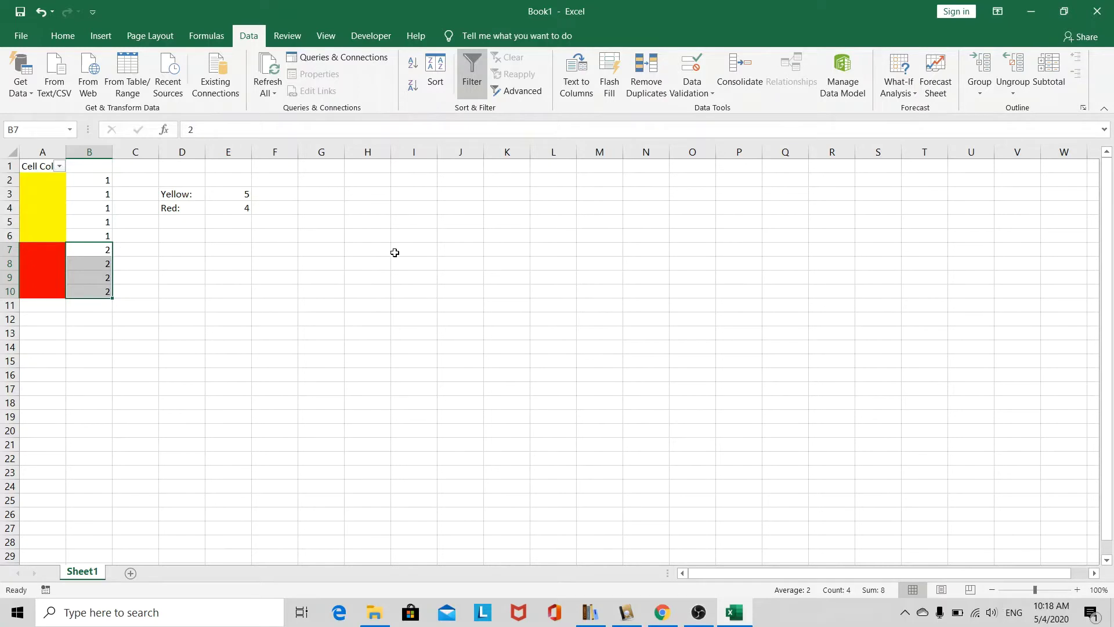